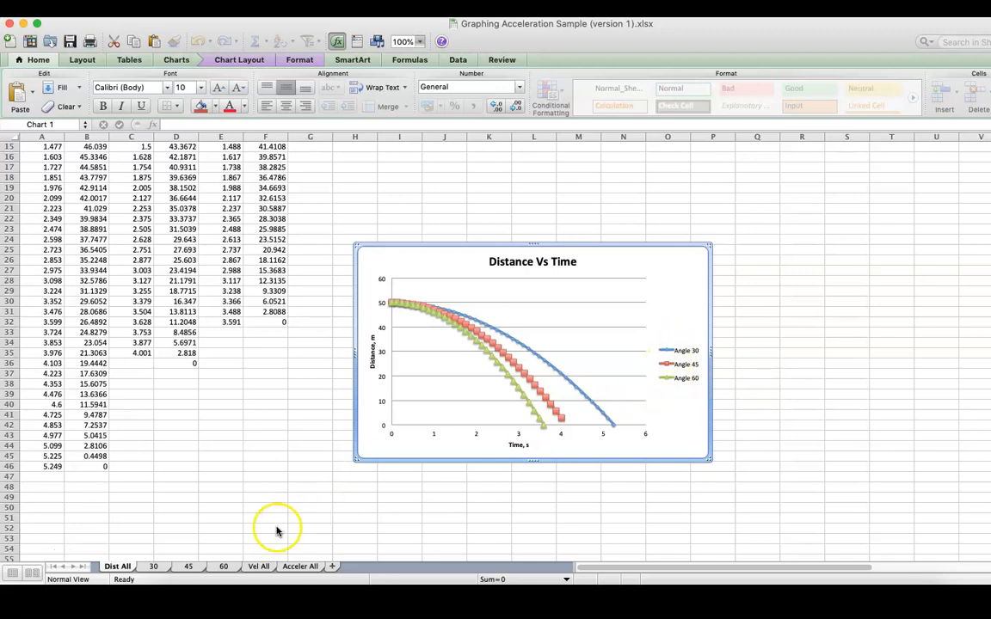
Step: Examine the velocity, acceleration and distance versus time charts on the Vel All, Acceler All and Dist All sheets
click(257, 566)
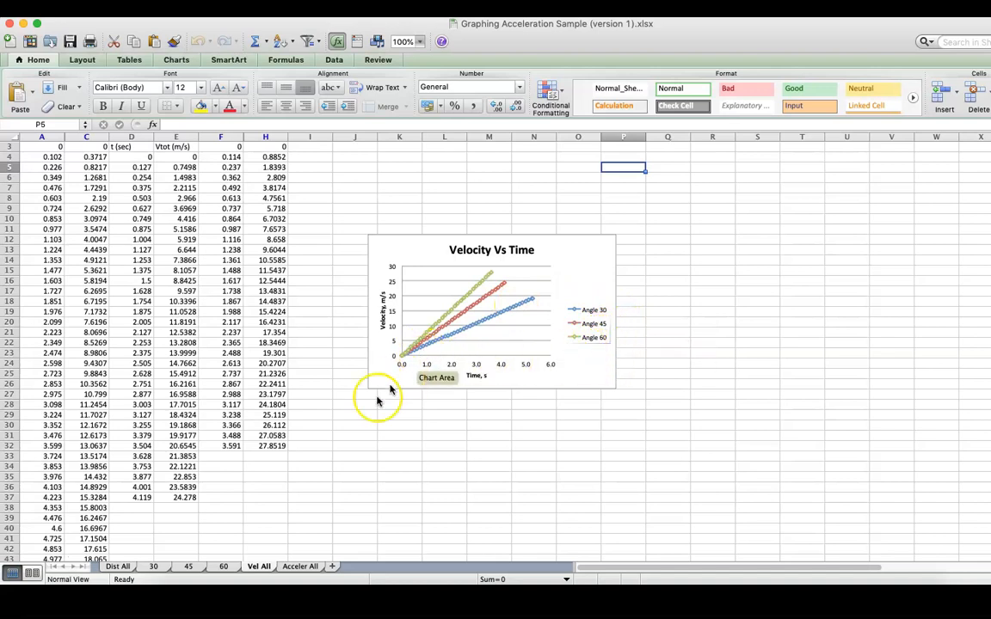
click(300, 567)
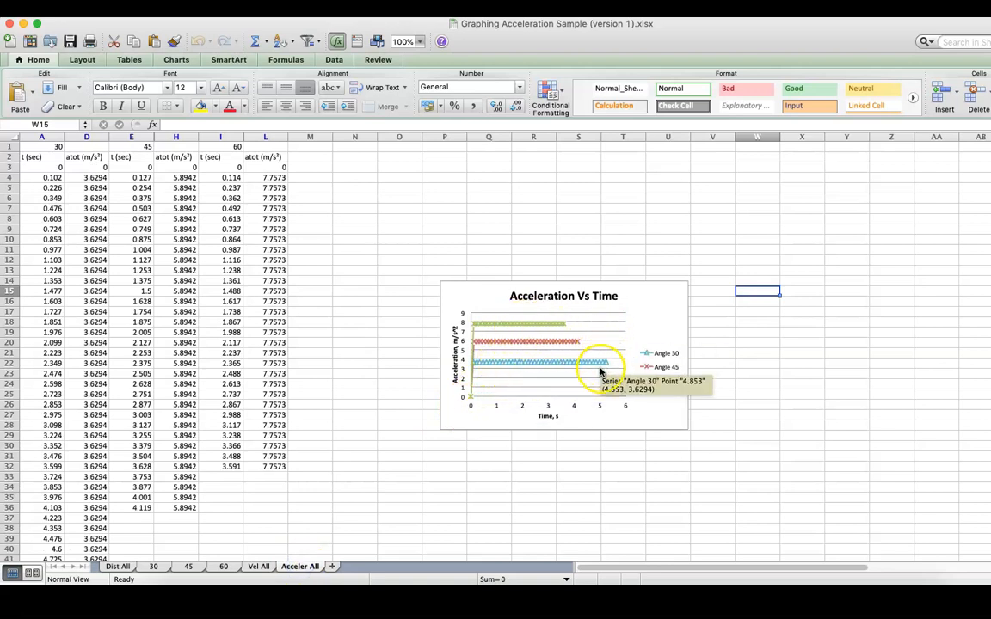
click(526, 441)
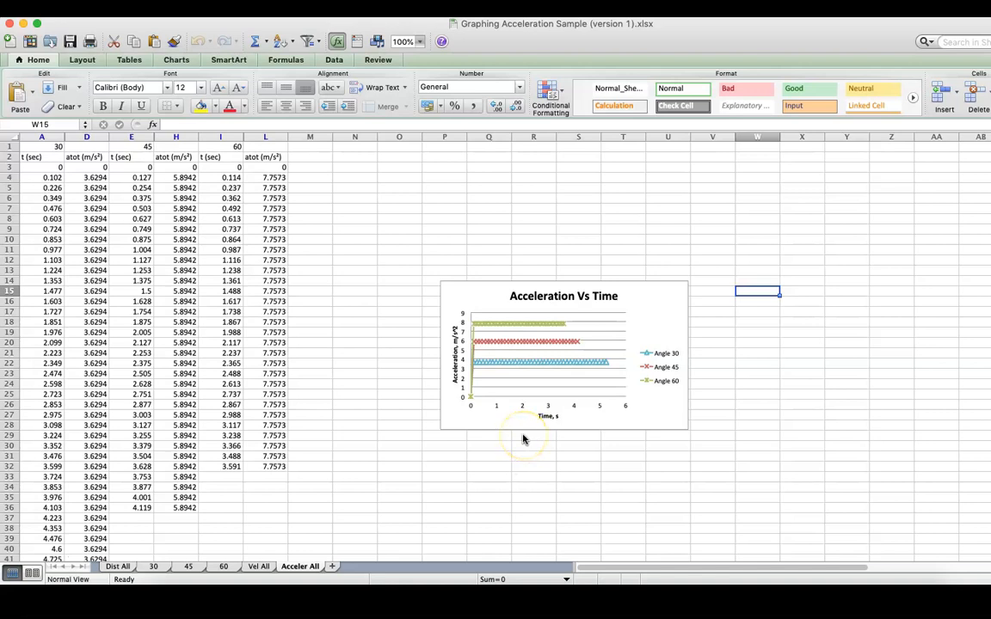
click(516, 419)
click(387, 489)
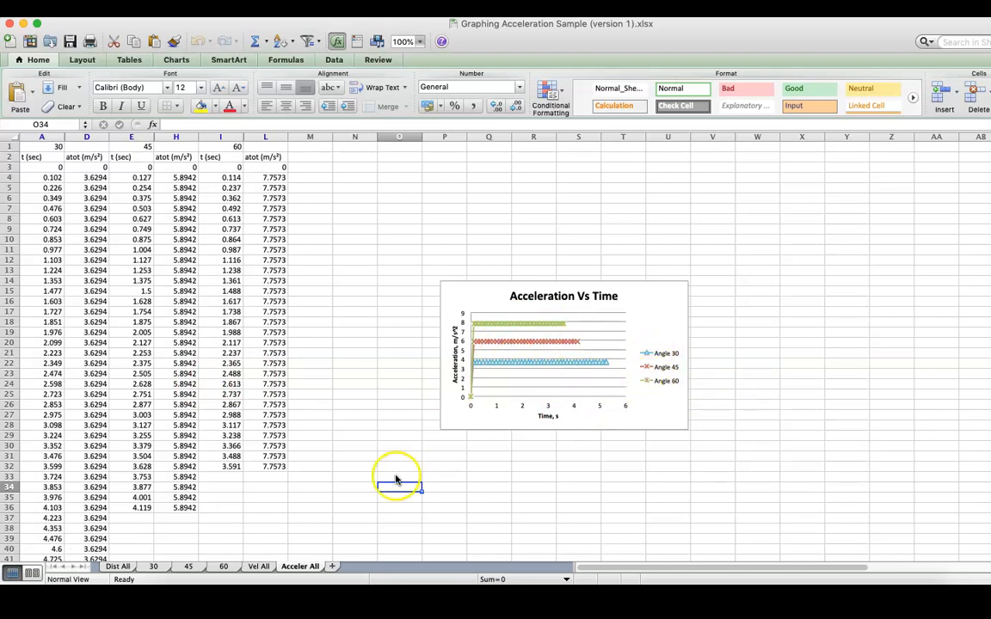
click(258, 566)
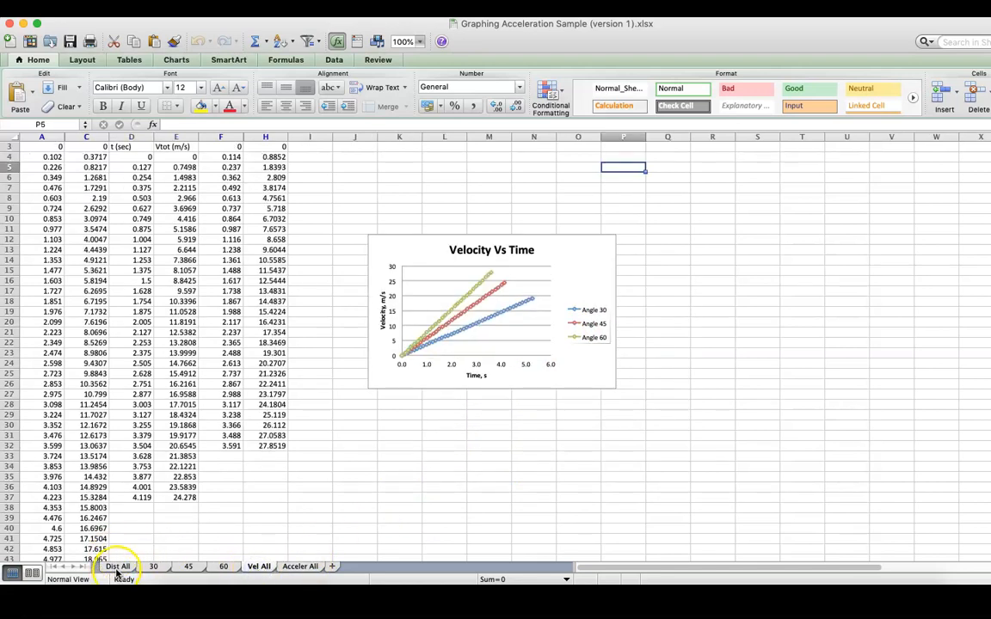
click(118, 566)
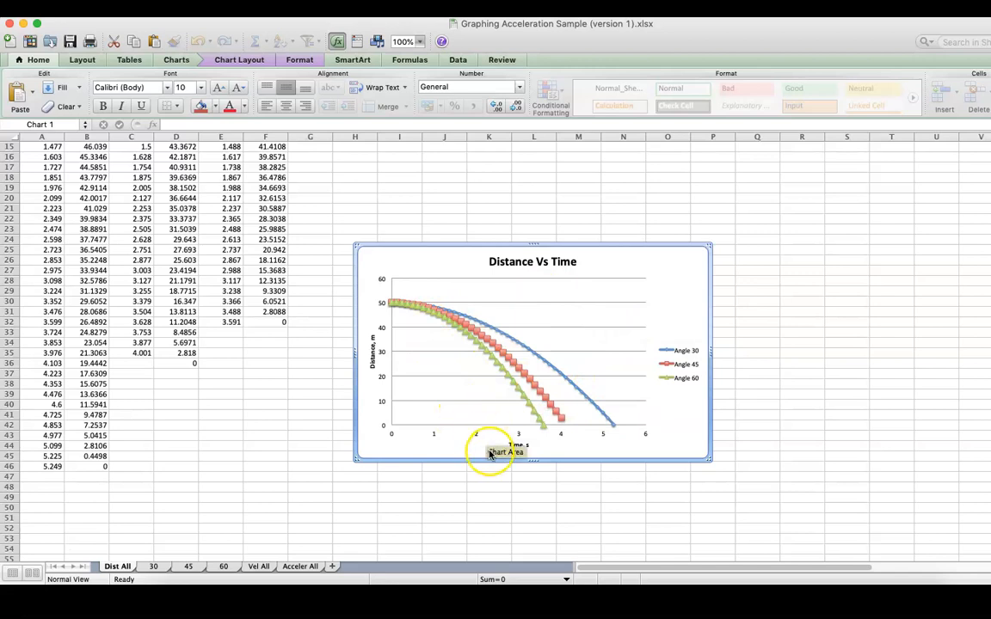
click(258, 567)
click(299, 566)
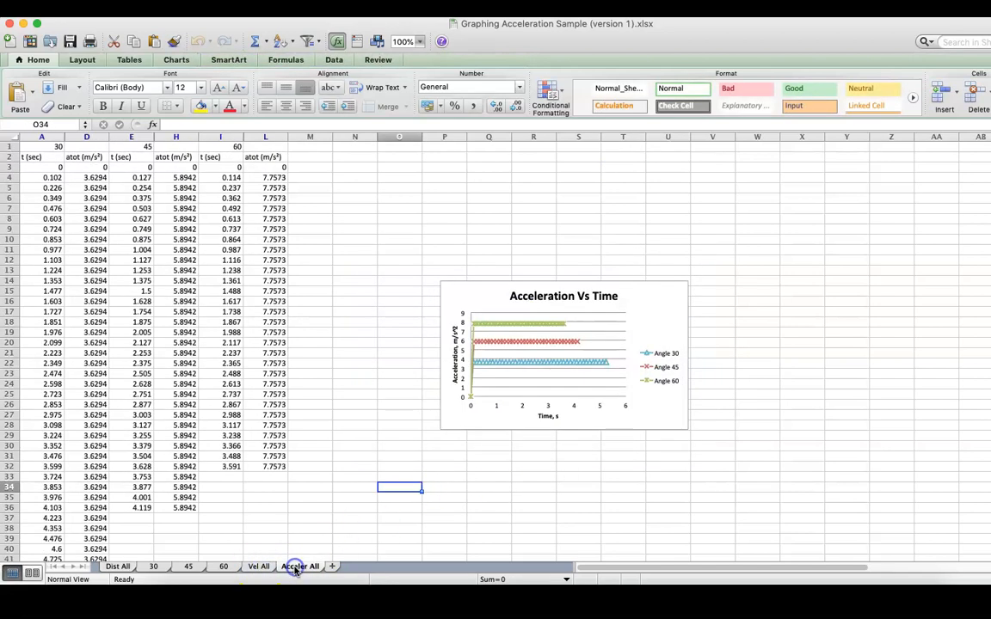
click(113, 567)
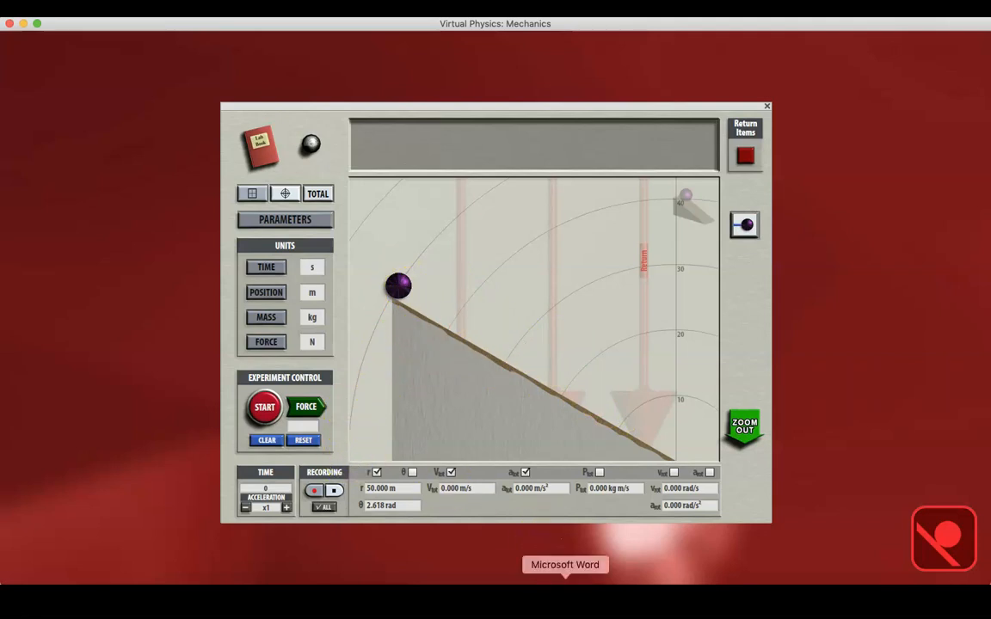
Step: Consult the procedure in Graphing Accelerated Motion.docx in Microsoft Word, and in Virtual Physics record the ball rolling down the 30° ramp
click(565, 582)
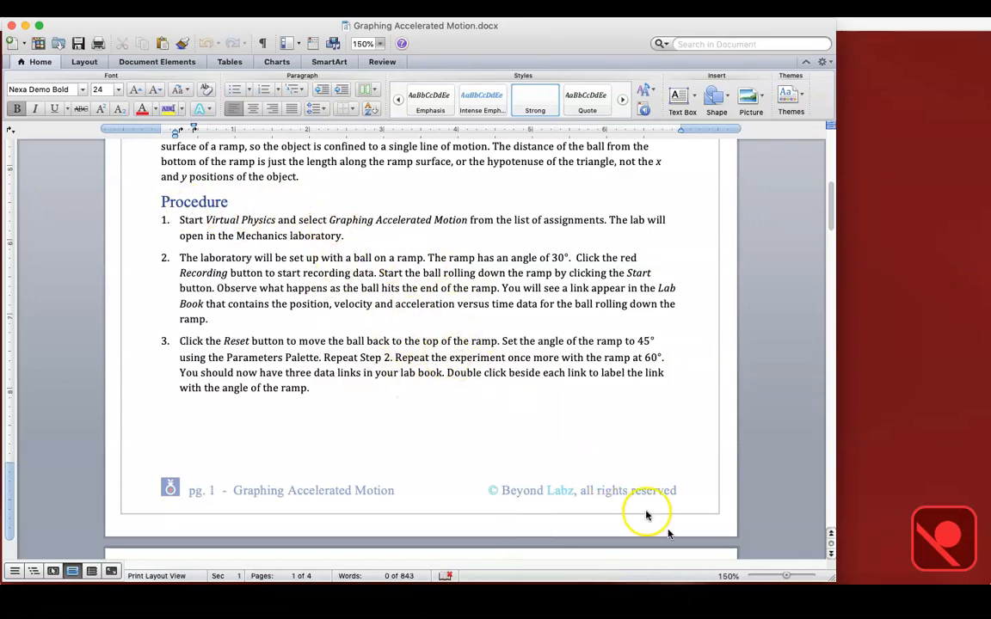
click(770, 581)
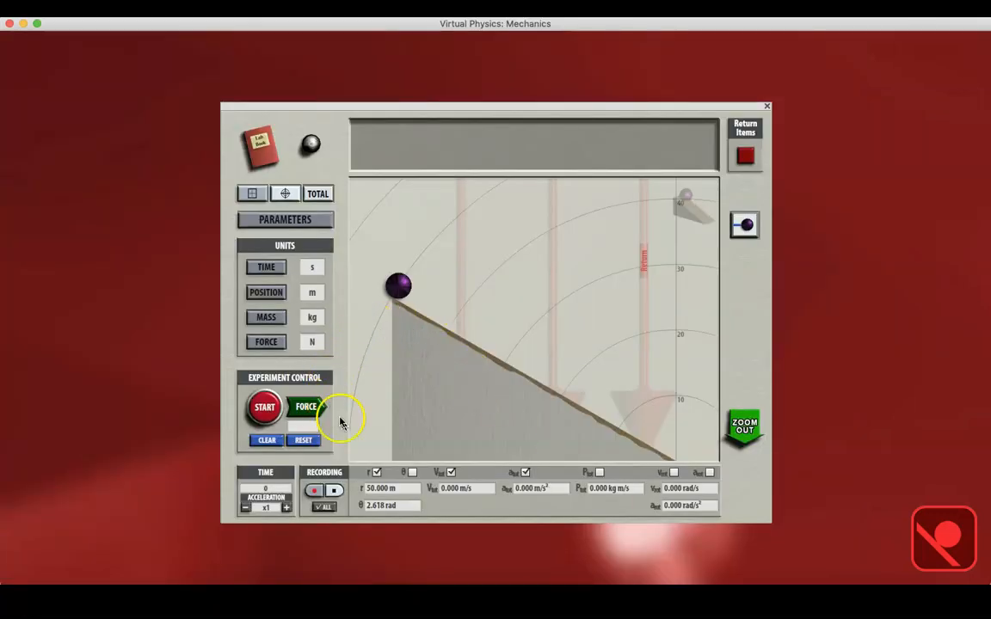
click(315, 491)
click(265, 413)
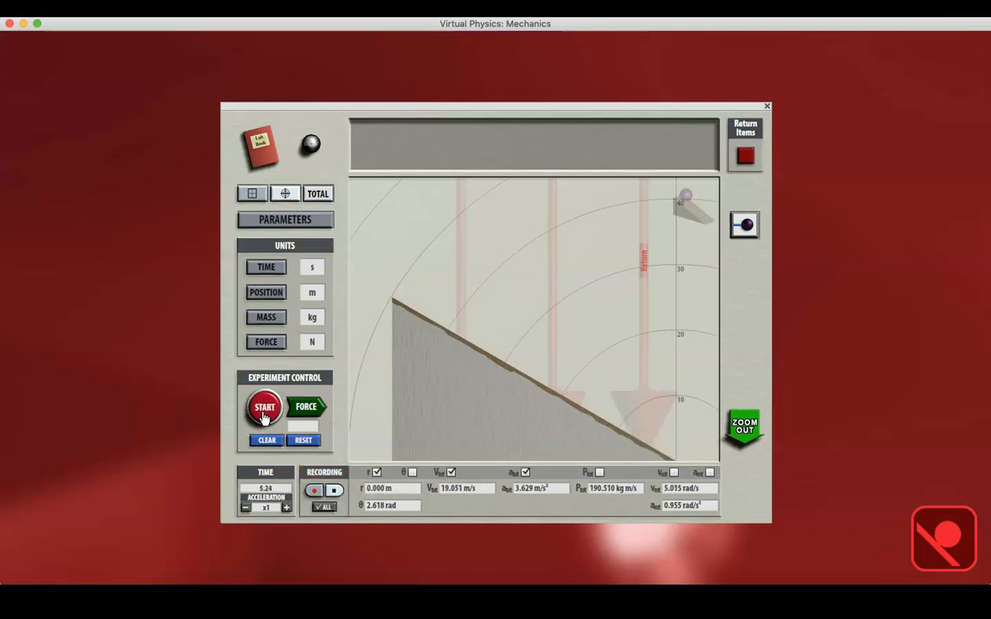
Step: Label the Ramp Motion Ball link in the Lab Book with 30 and look through its recorded data table
click(262, 148)
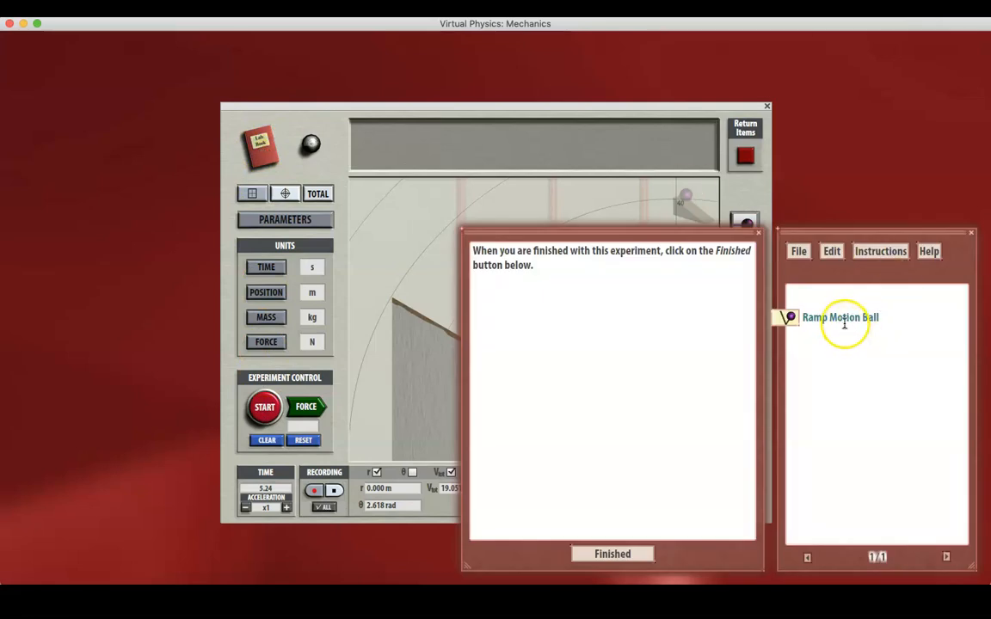
click(823, 318)
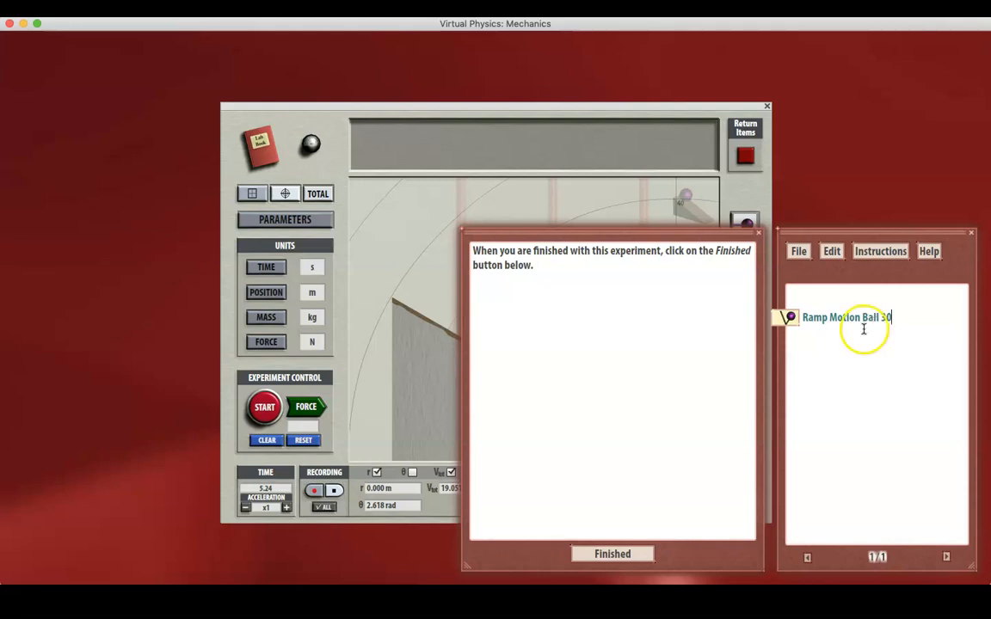
click(789, 317)
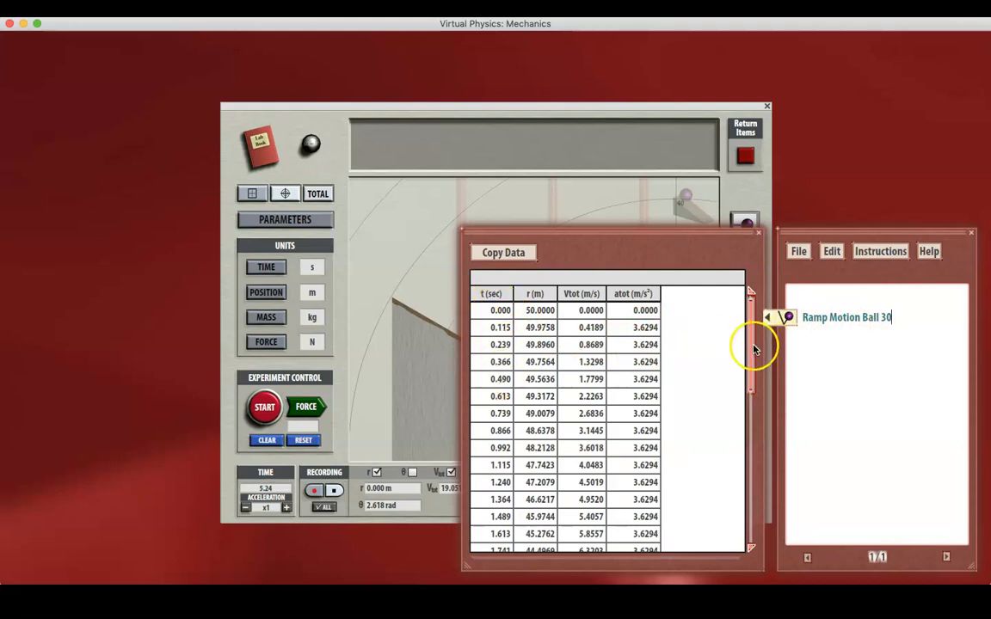
drag(752, 346, 703, 522)
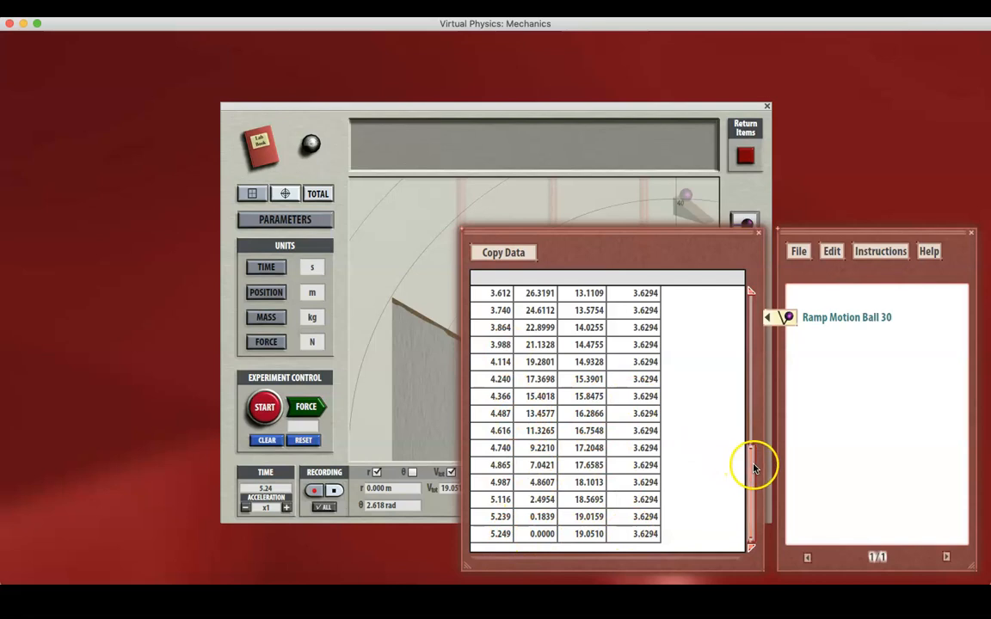
drag(754, 465, 752, 309)
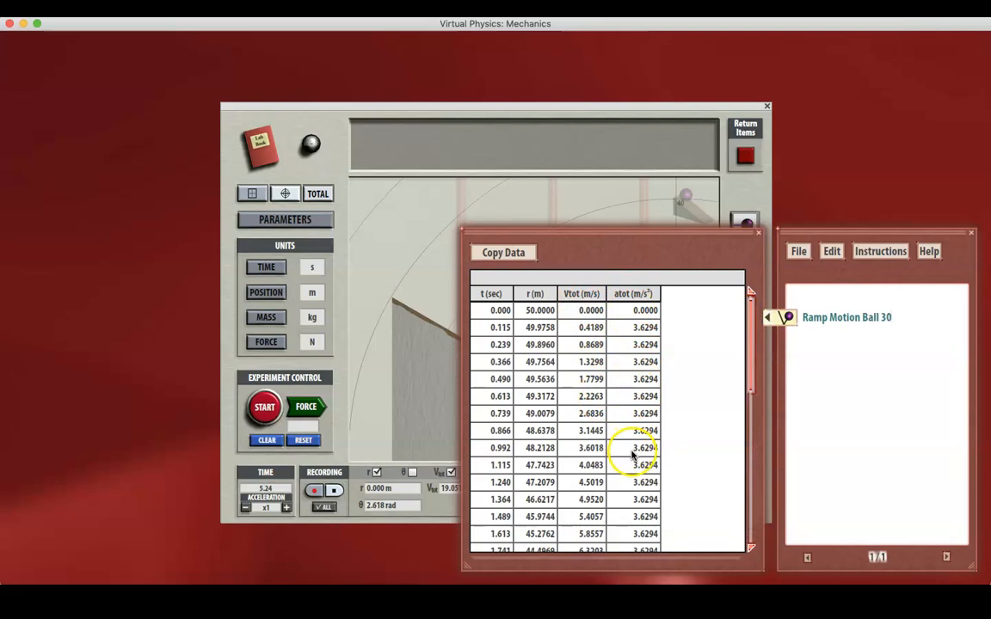
Step: Set the ramp angle to 45 degrees in the experiment parameters
click(414, 215)
click(314, 221)
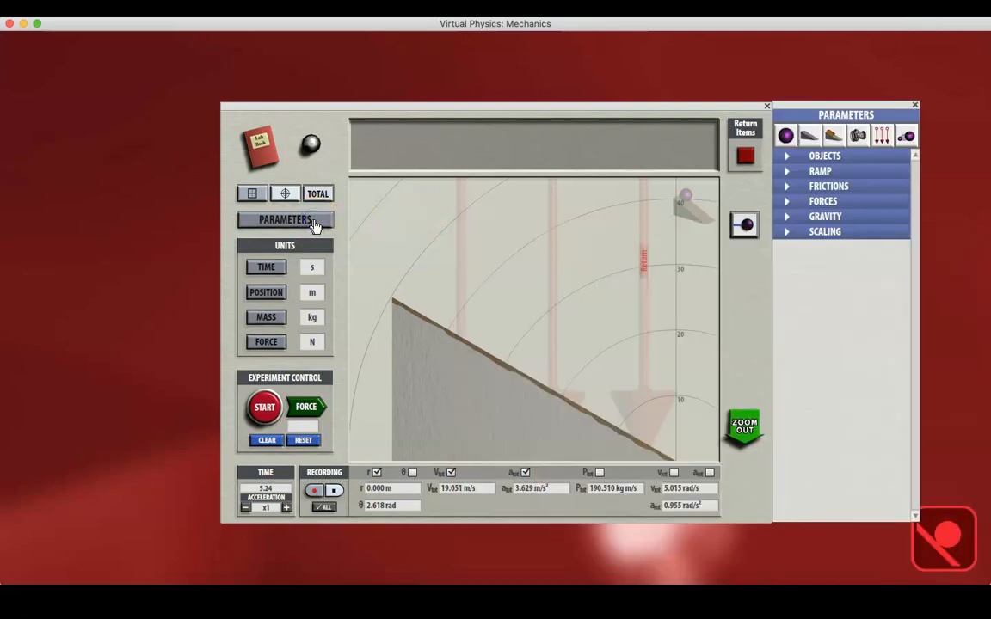
click(826, 171)
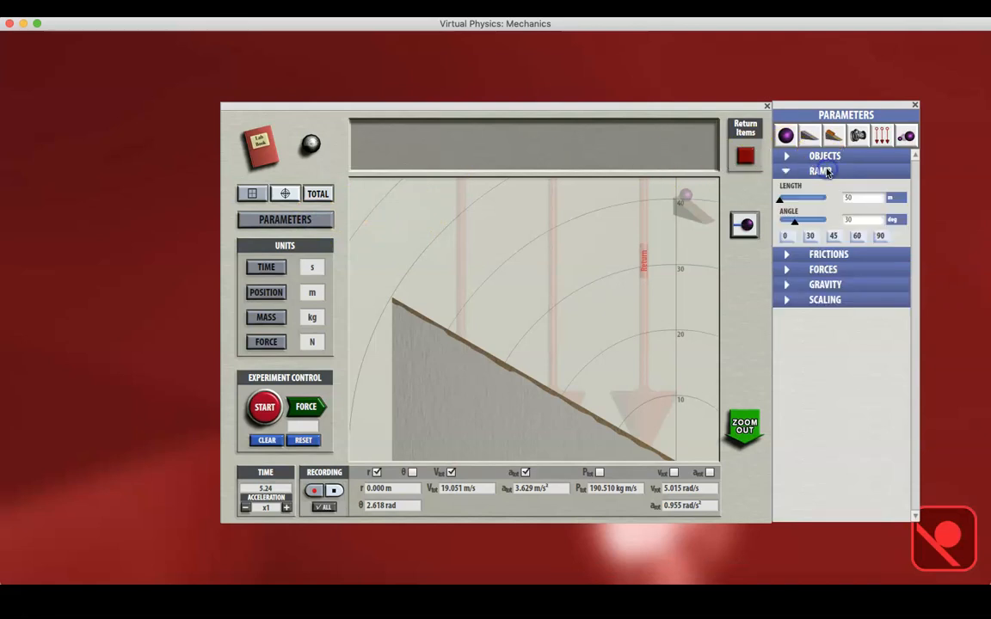
click(831, 238)
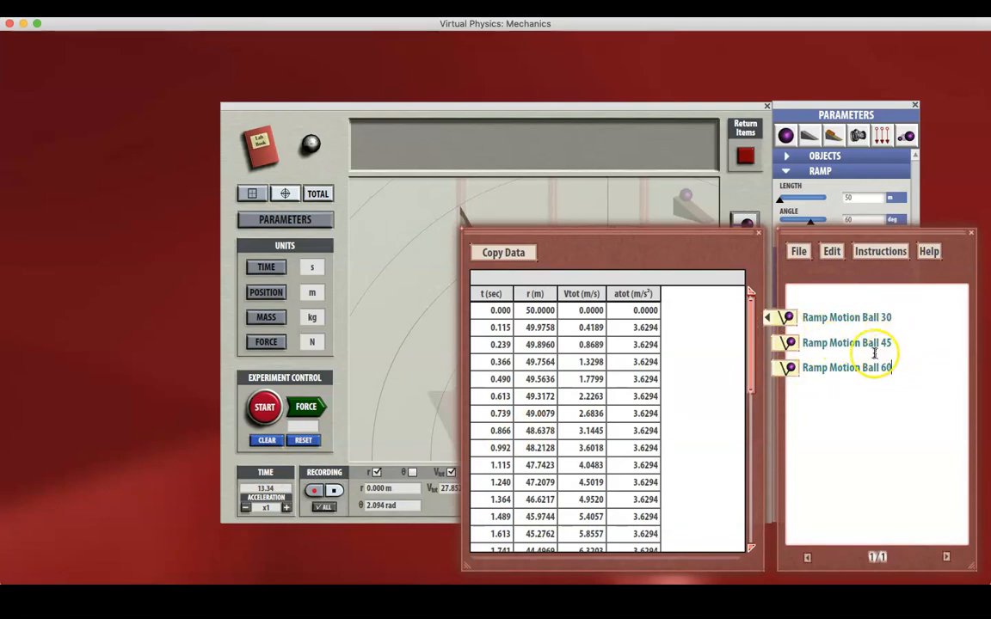
Step: Copy the recorded data of the Ramp Motion Ball 30 link
click(788, 319)
click(789, 324)
click(503, 253)
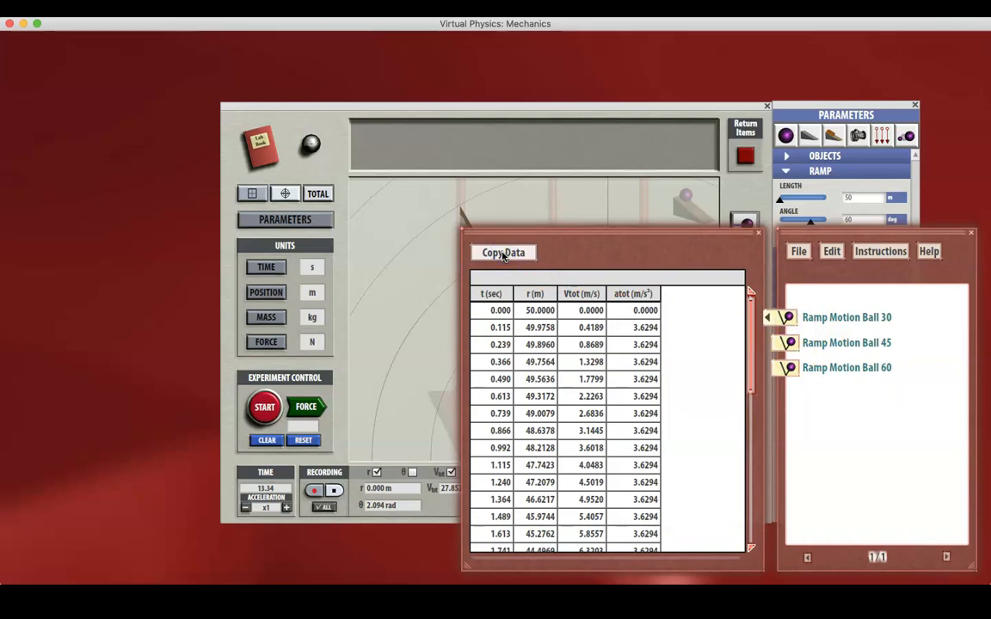
Step: Switch to the Graphing Acceleration Sample workbook in Excel and paste the copied data into columns A to D of a new sheet
click(587, 571)
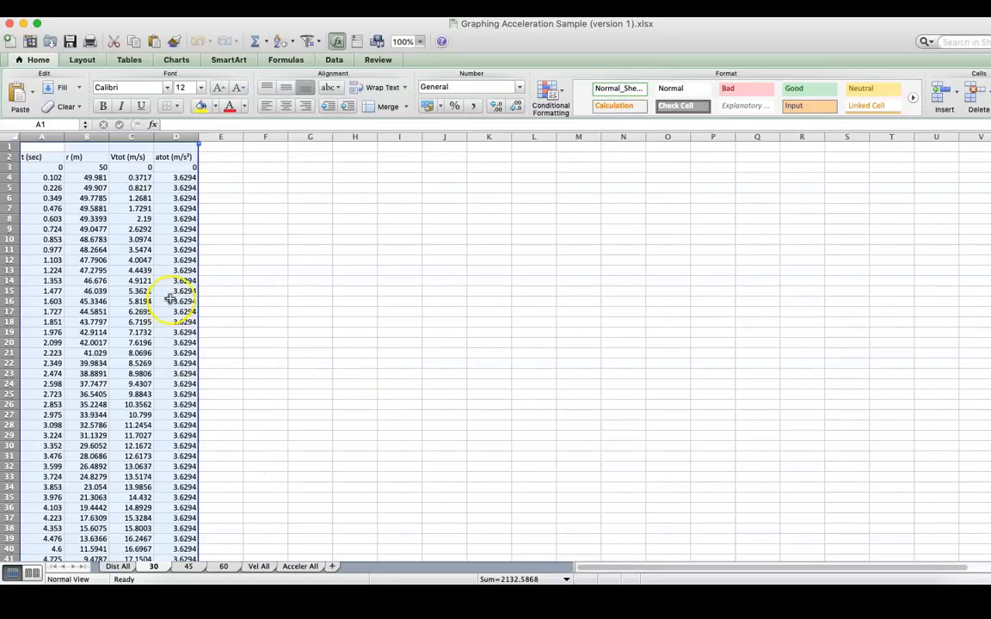
click(333, 567)
click(47, 142)
click(52, 135)
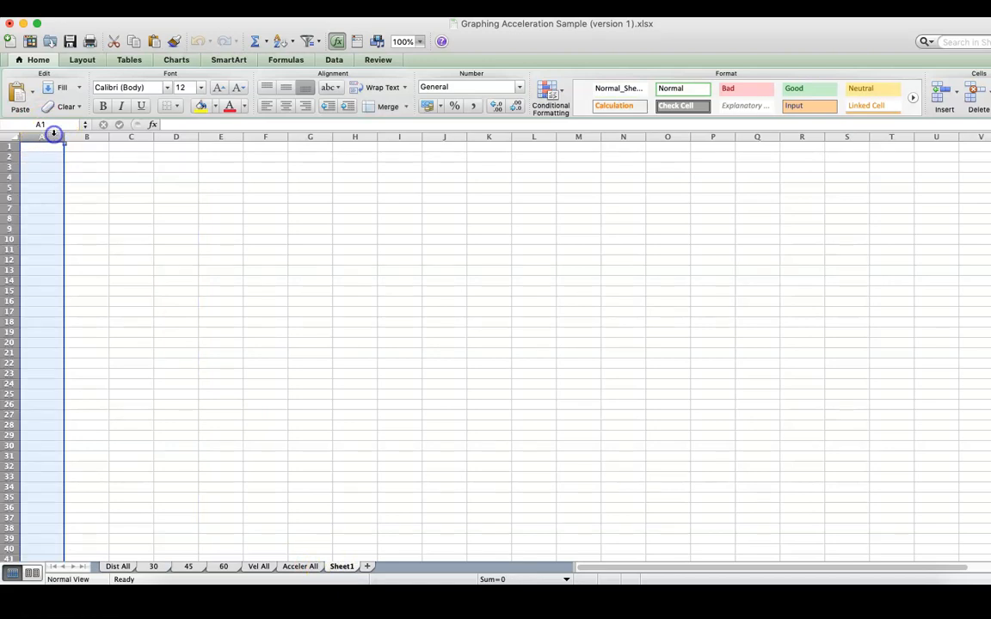
drag(53, 136, 176, 136)
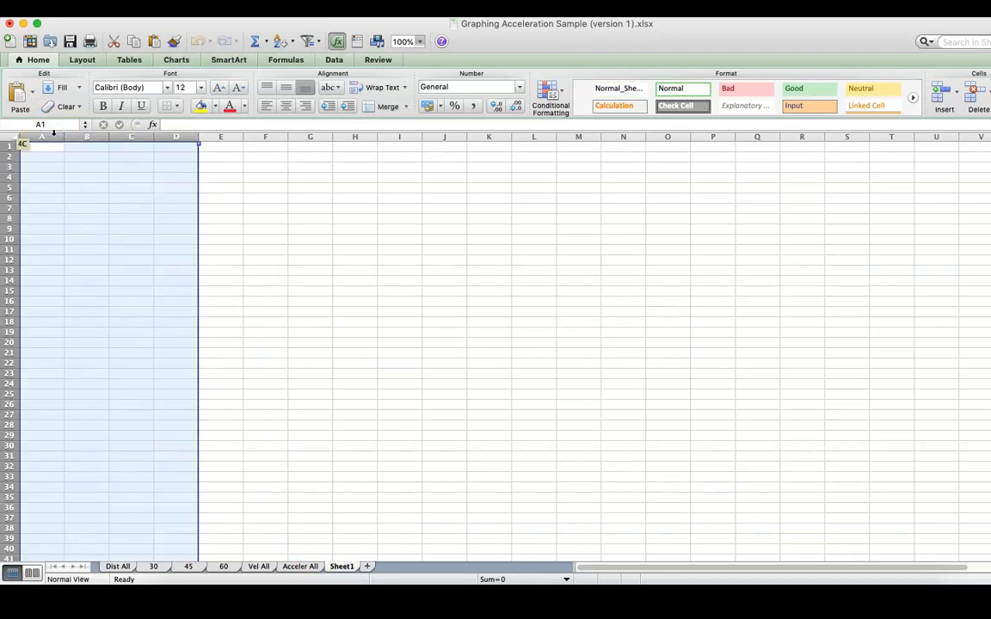
key(super+v)
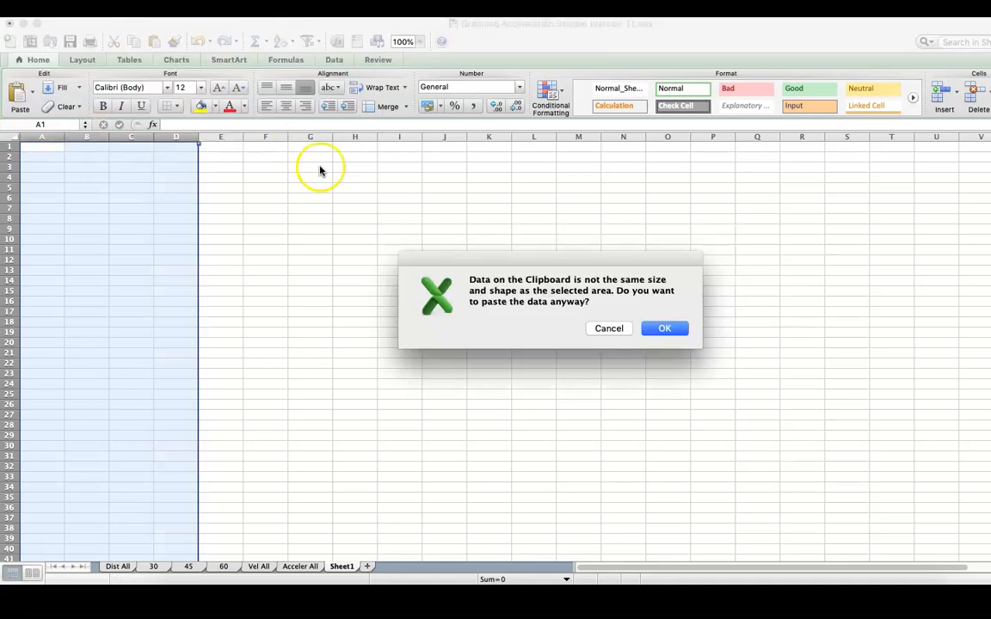
click(667, 327)
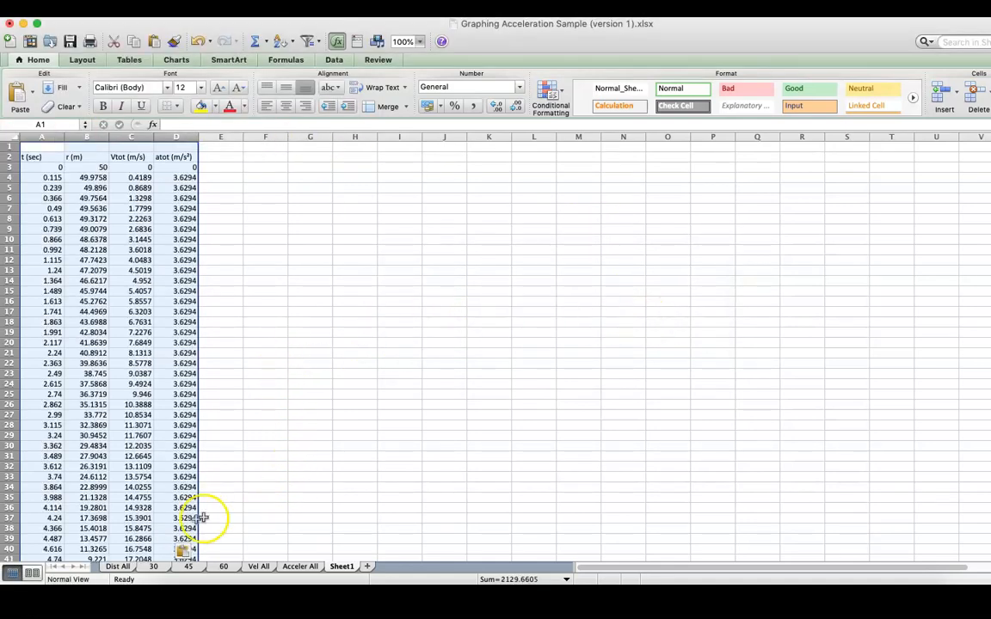
Step: Rename the new sheet as Angle 30
right_click(347, 569)
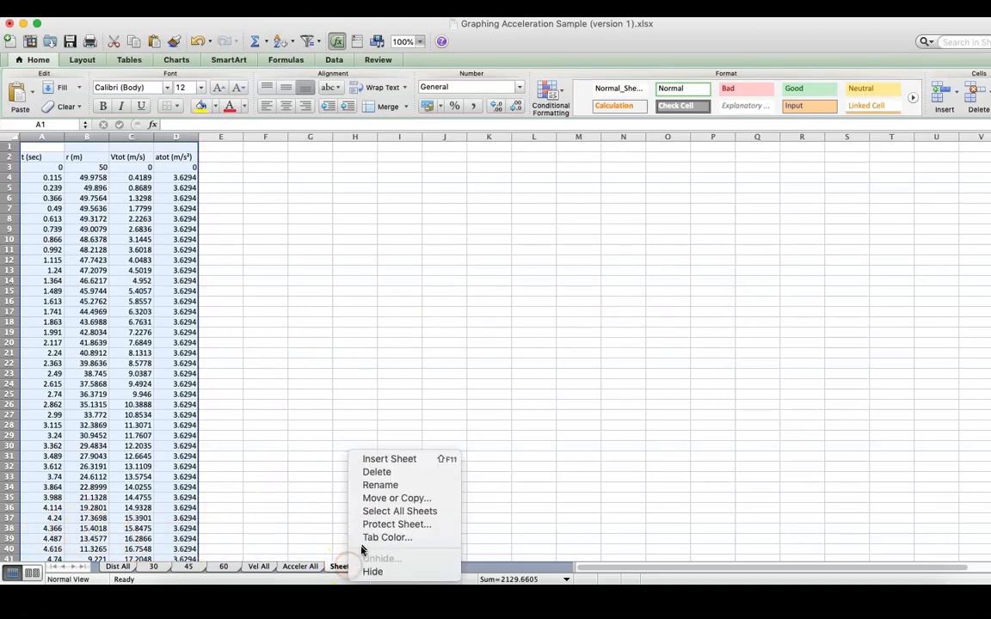
click(386, 487)
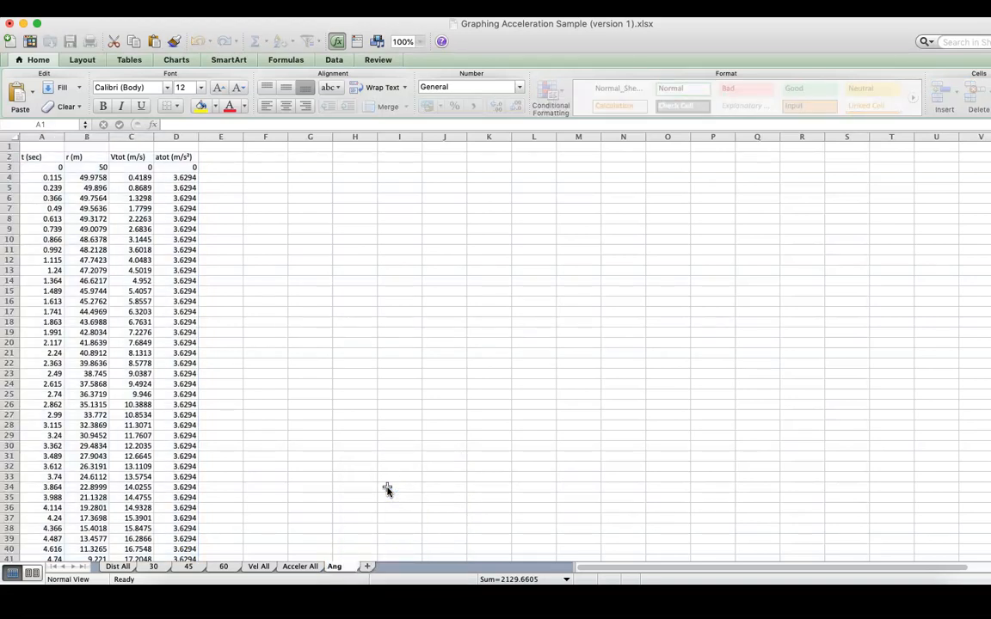
key(Return)
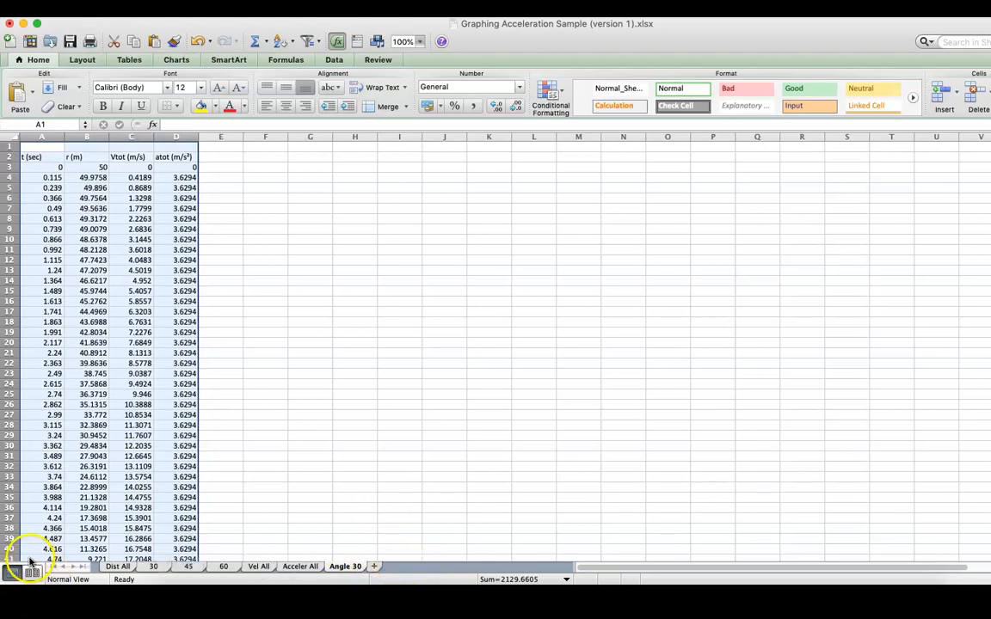
Step: Review the data sheets 45, 60, Angle 30 and 30, and the combined distance data and chart on Dist All
click(186, 567)
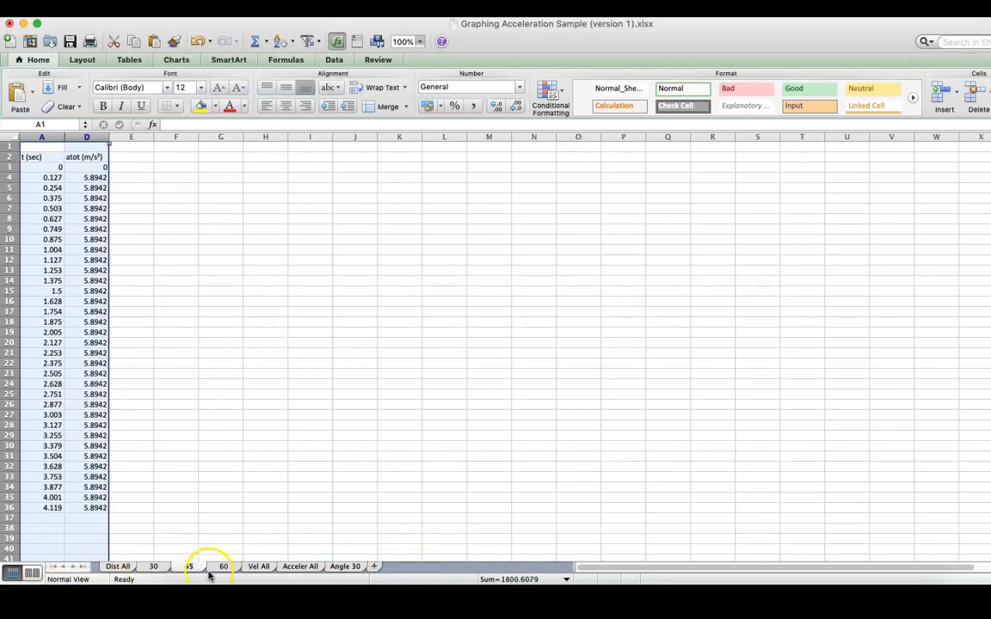
click(215, 569)
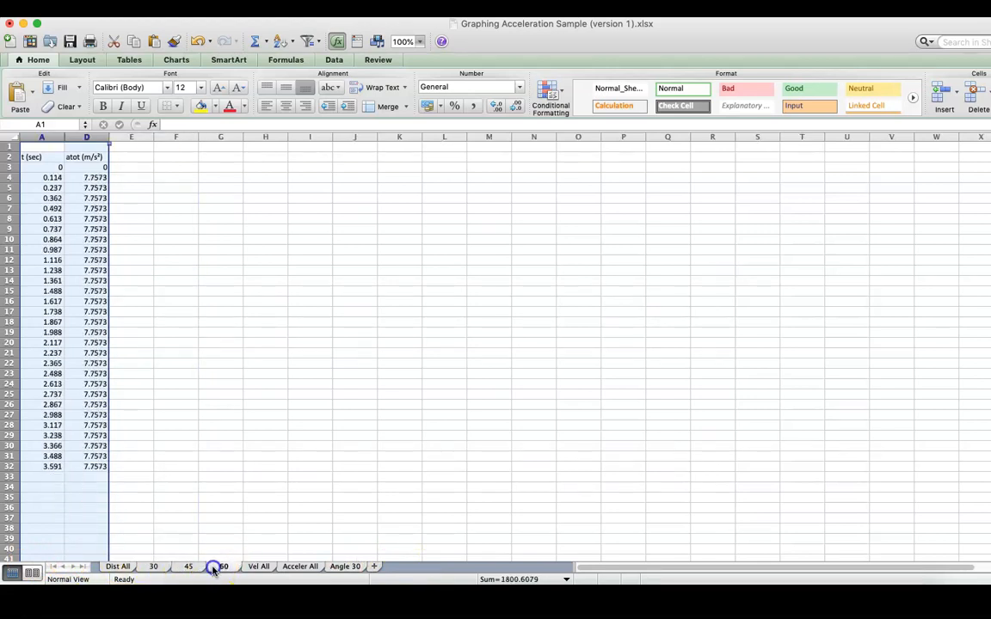
click(337, 568)
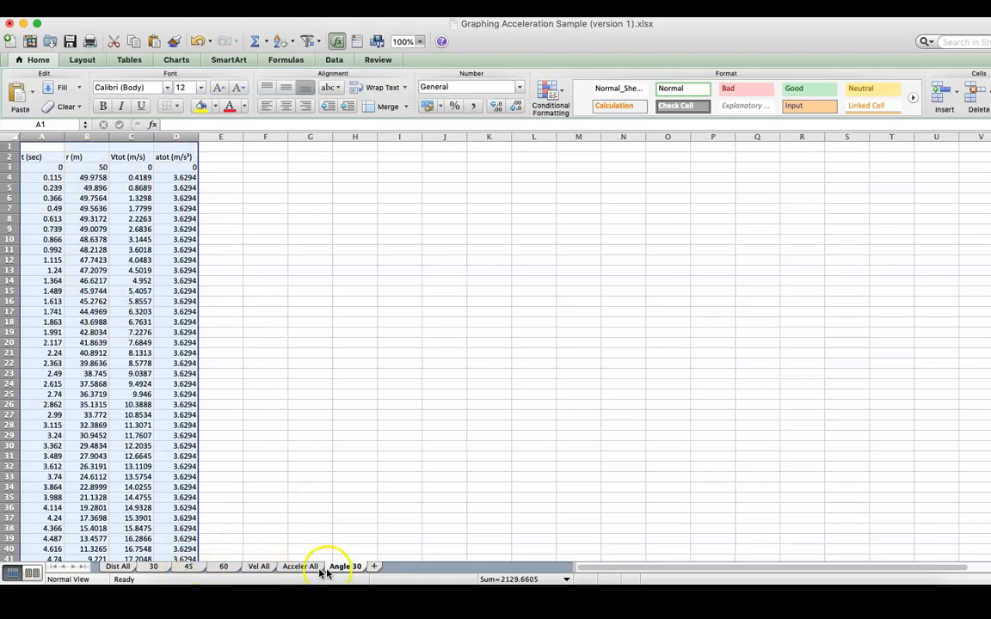
click(117, 568)
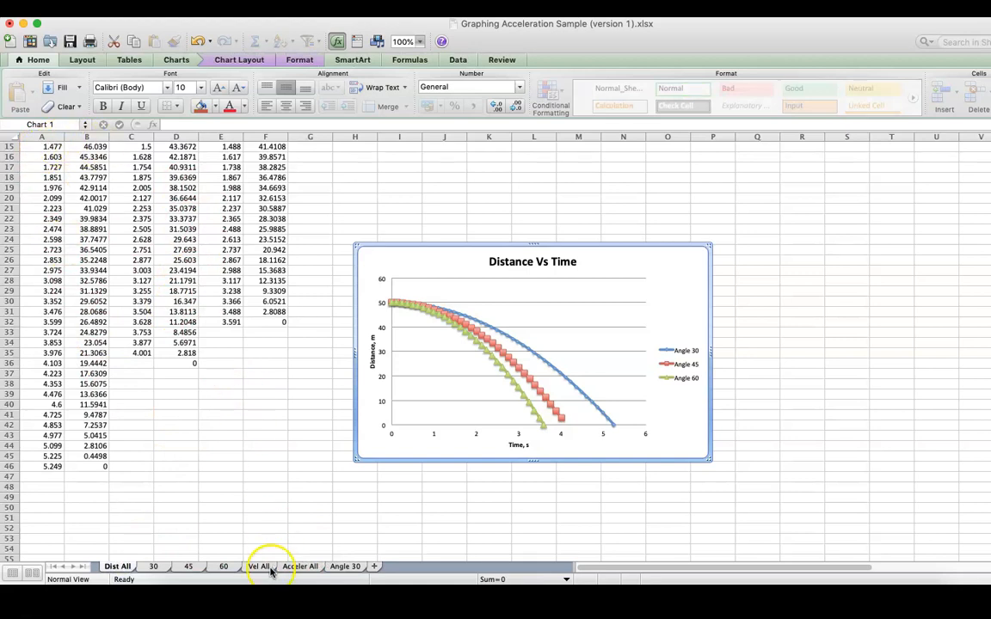
click(154, 566)
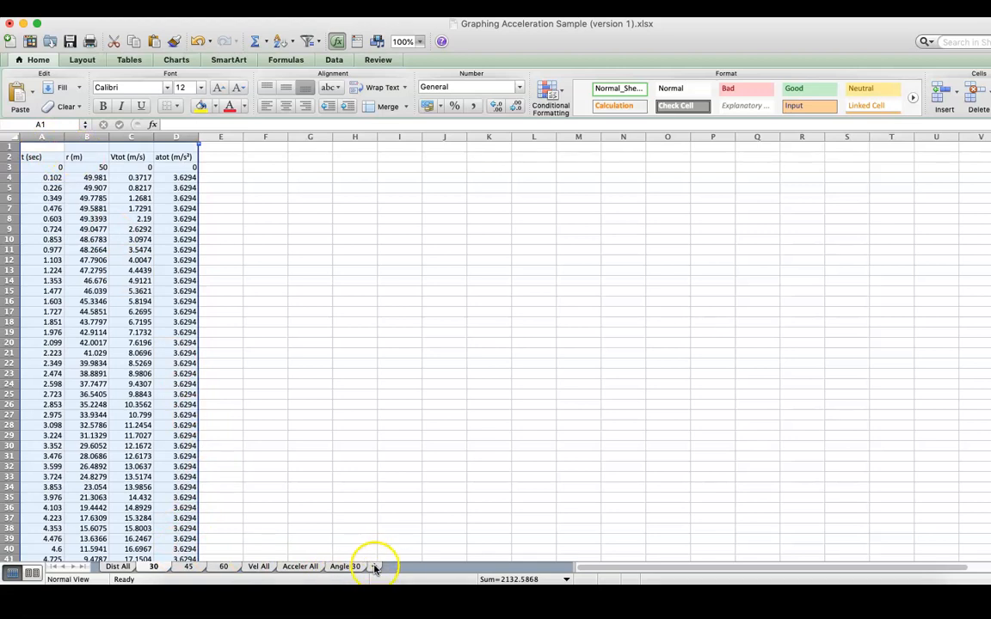
click(112, 568)
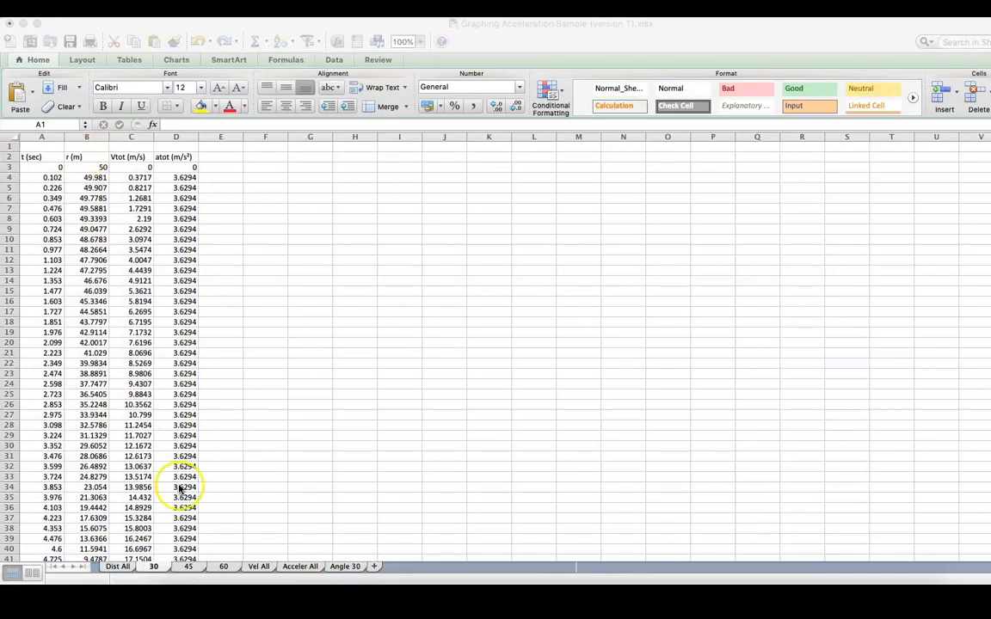
click(121, 568)
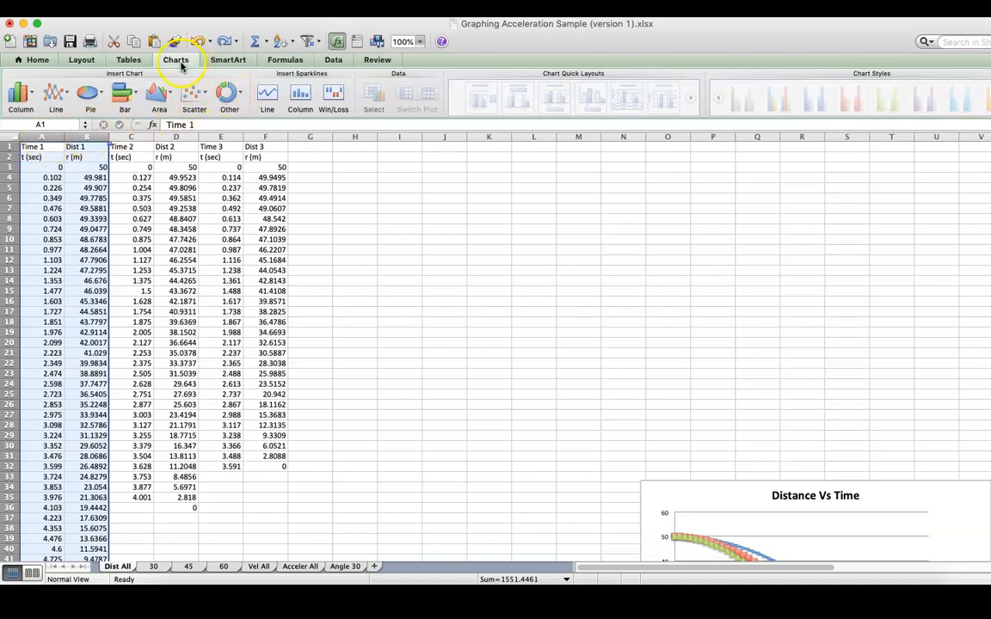
Step: Insert a Smooth Marked Scatter chart of the Time 1 and Dist 1 data and apply a quick layout with axis titles and a legend
click(196, 95)
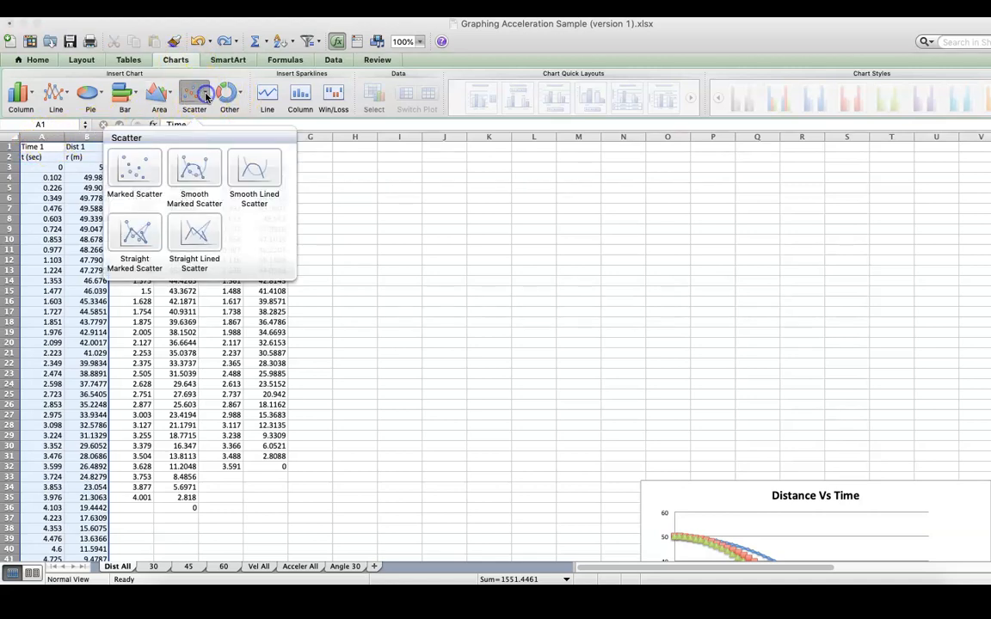
click(200, 170)
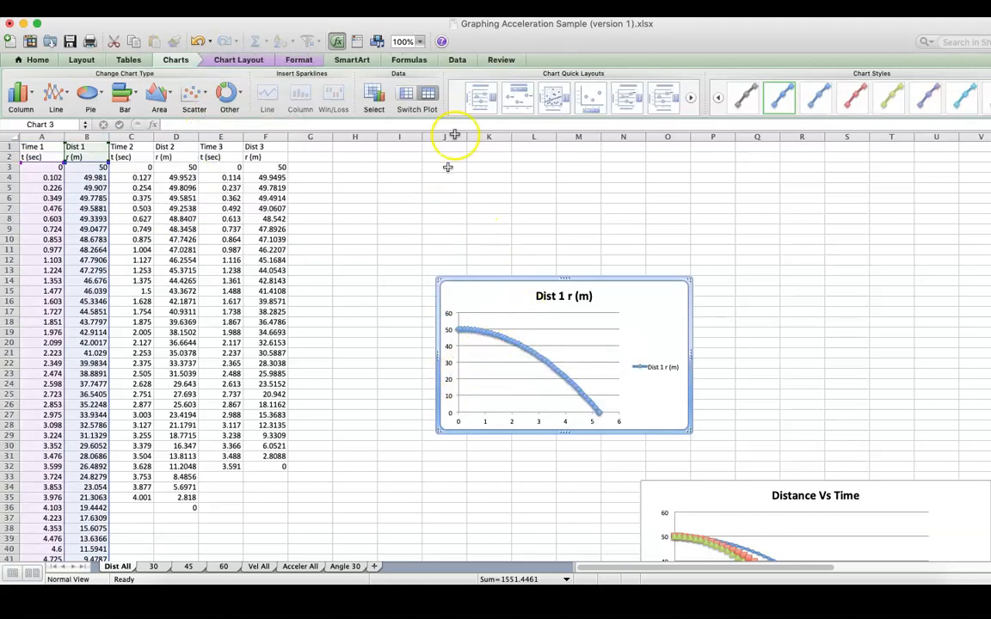
click(478, 99)
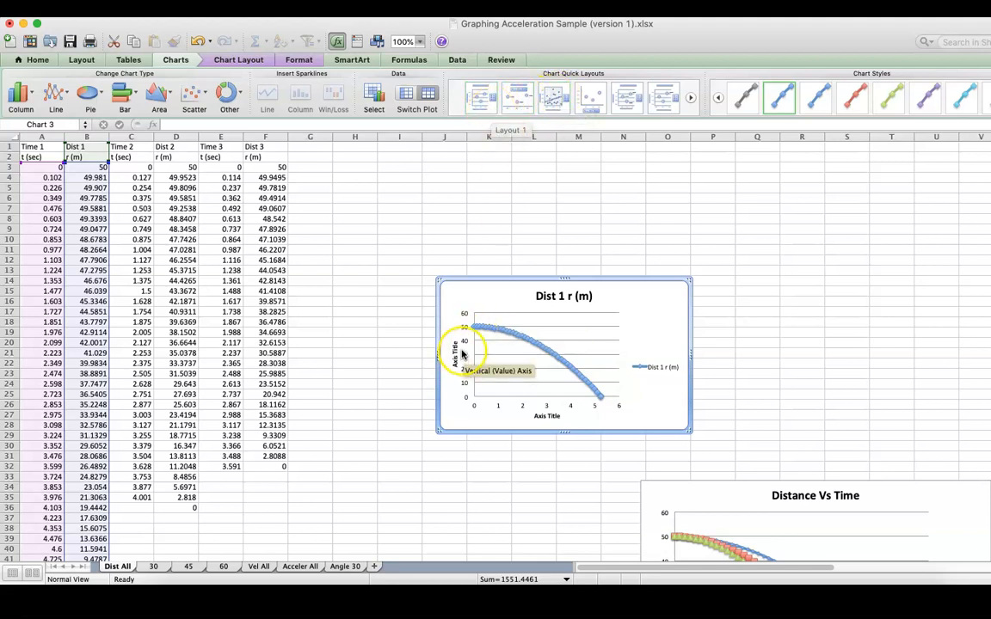
click(547, 415)
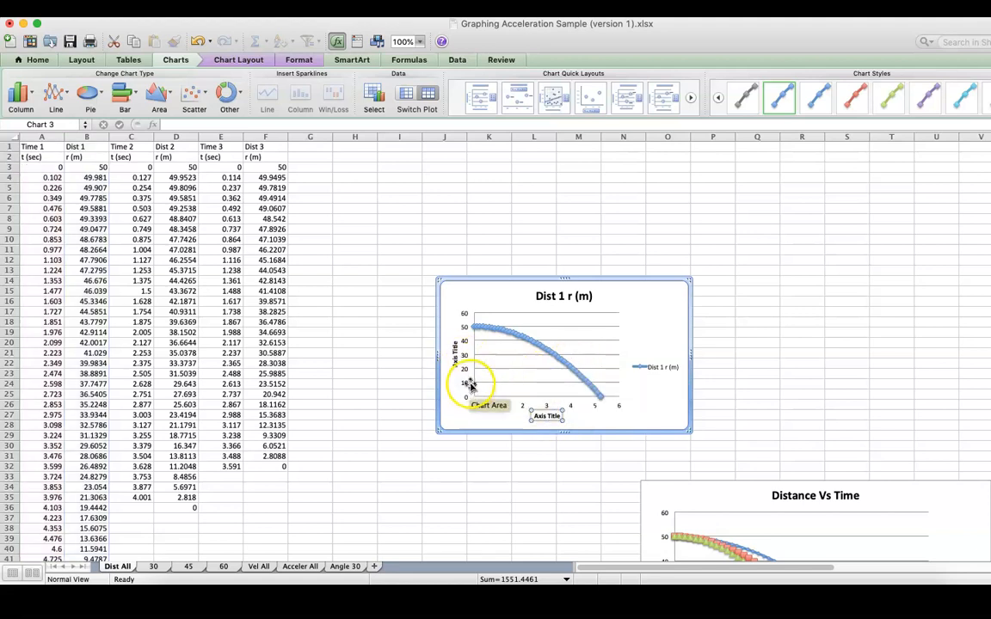
click(555, 414)
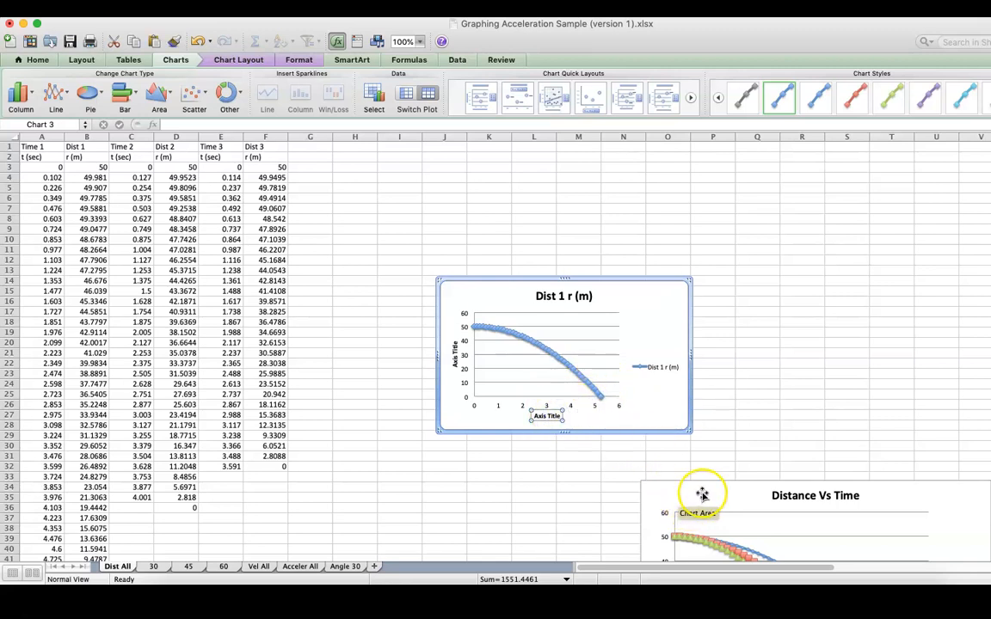
Step: Move the Distance Vs Time chart up beside the data and shift the new Dist 1 chart left, so both charts are side by side
click(735, 491)
drag(733, 487, 802, 243)
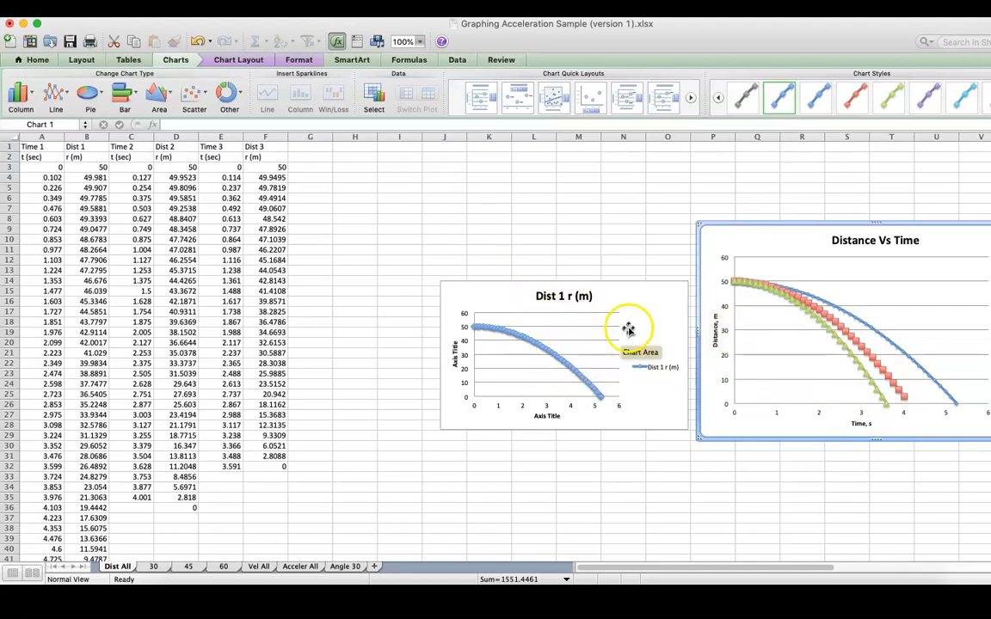
drag(606, 297, 542, 307)
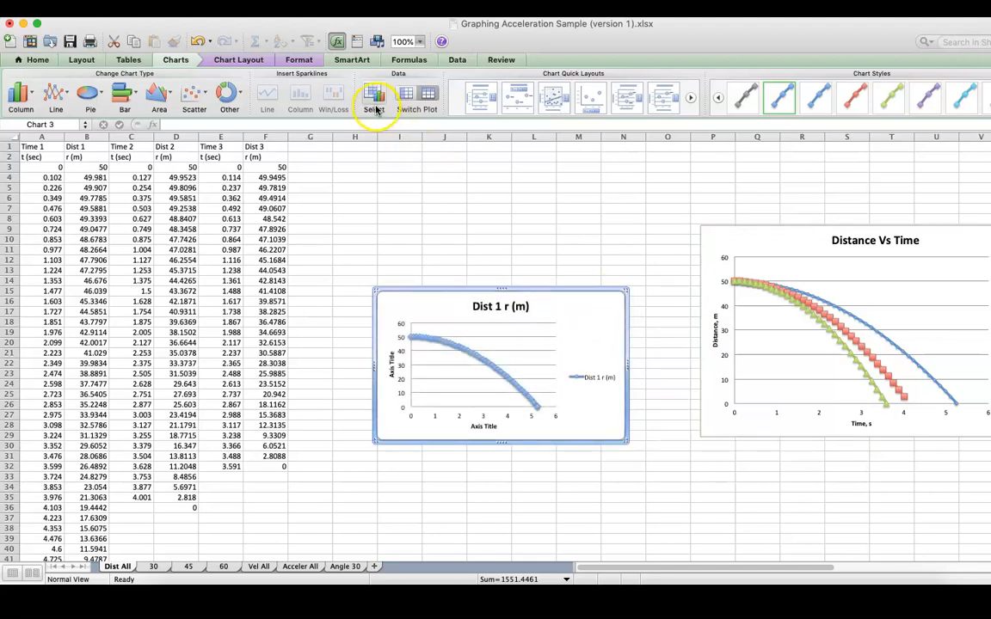
Step: Rename the new chart's Dist 1 r (m) data series as Angle 30
click(373, 100)
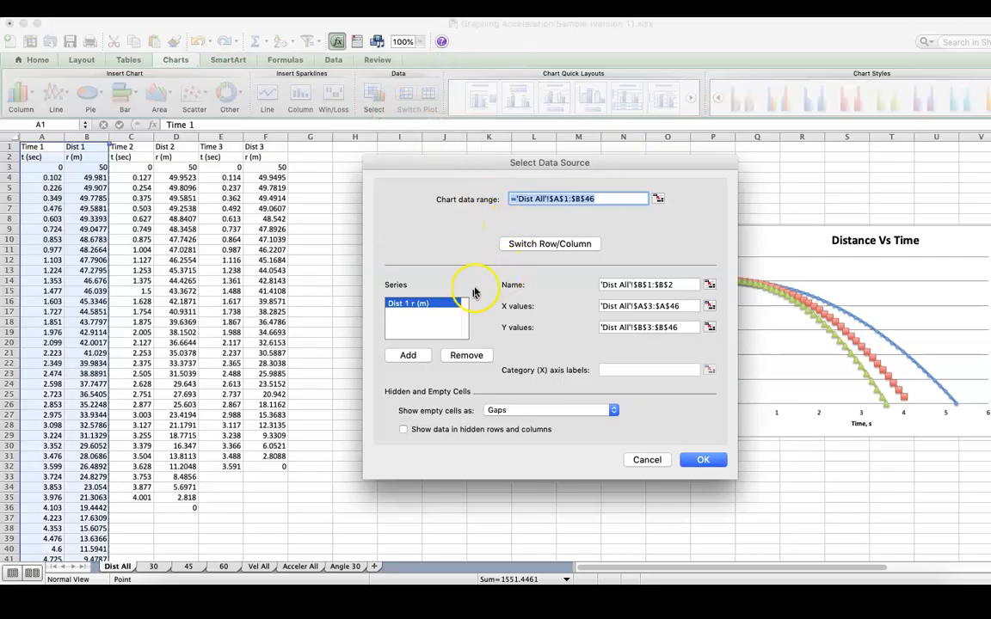
click(625, 283)
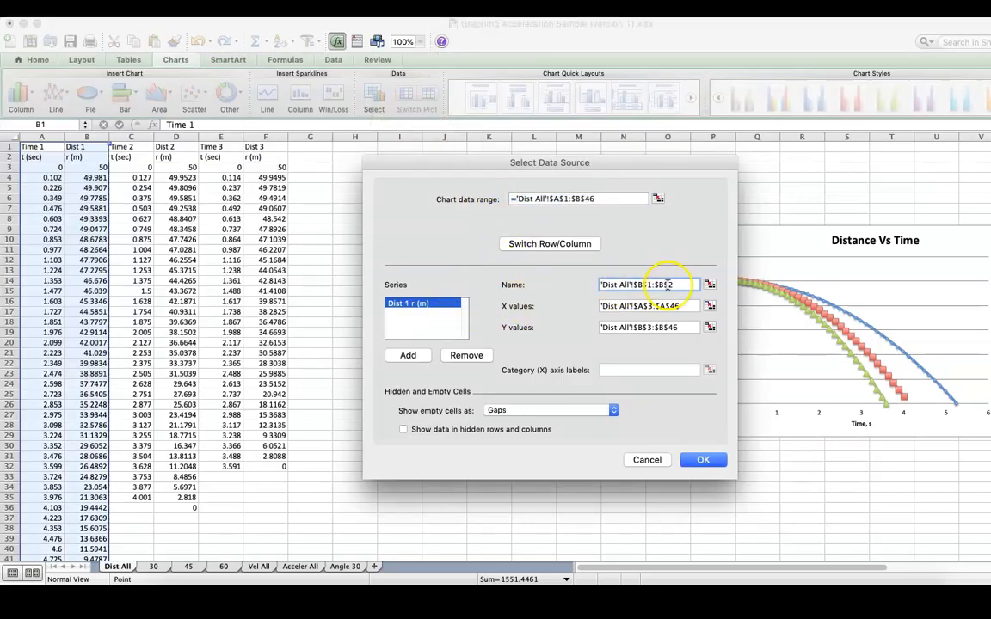
drag(676, 285, 622, 285)
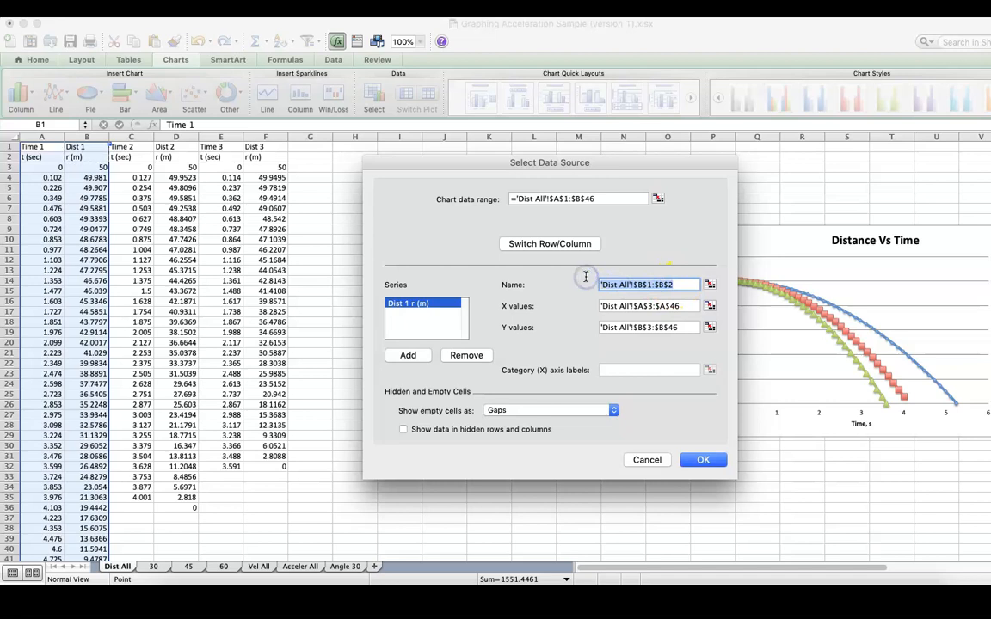
text(Angle 30)
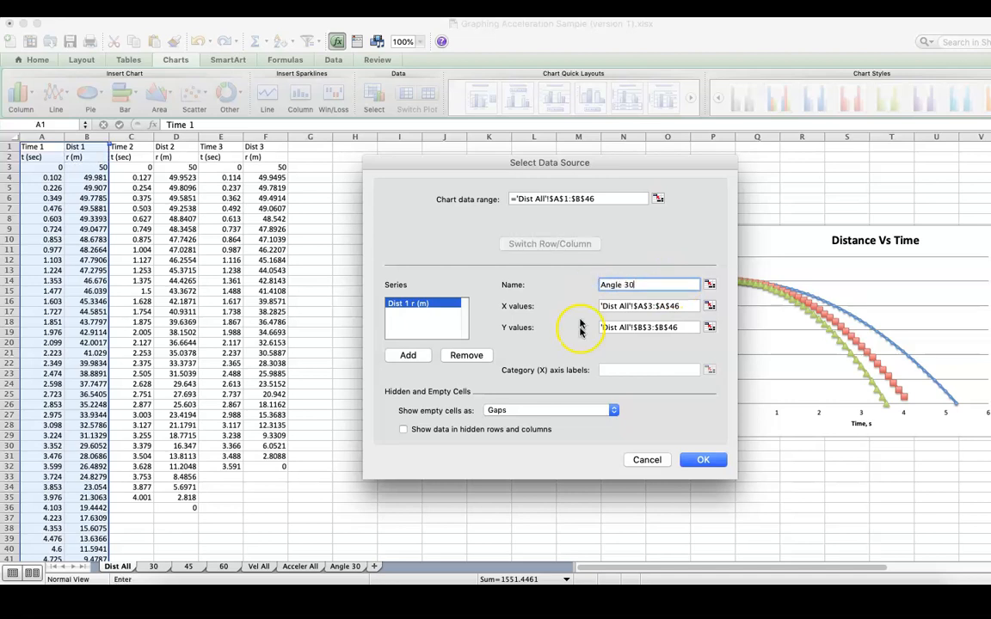
click(620, 306)
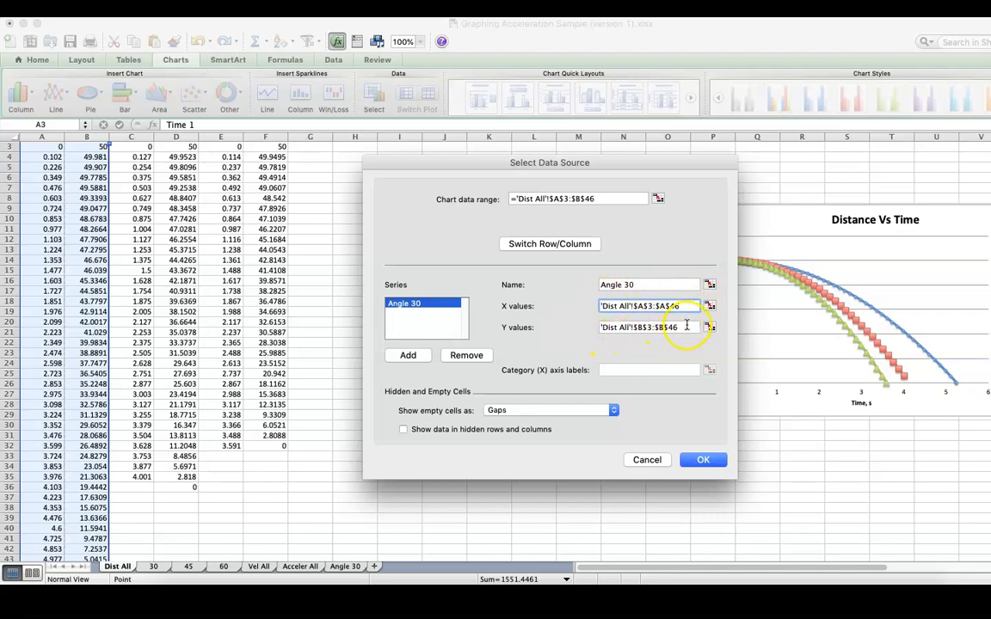
click(601, 199)
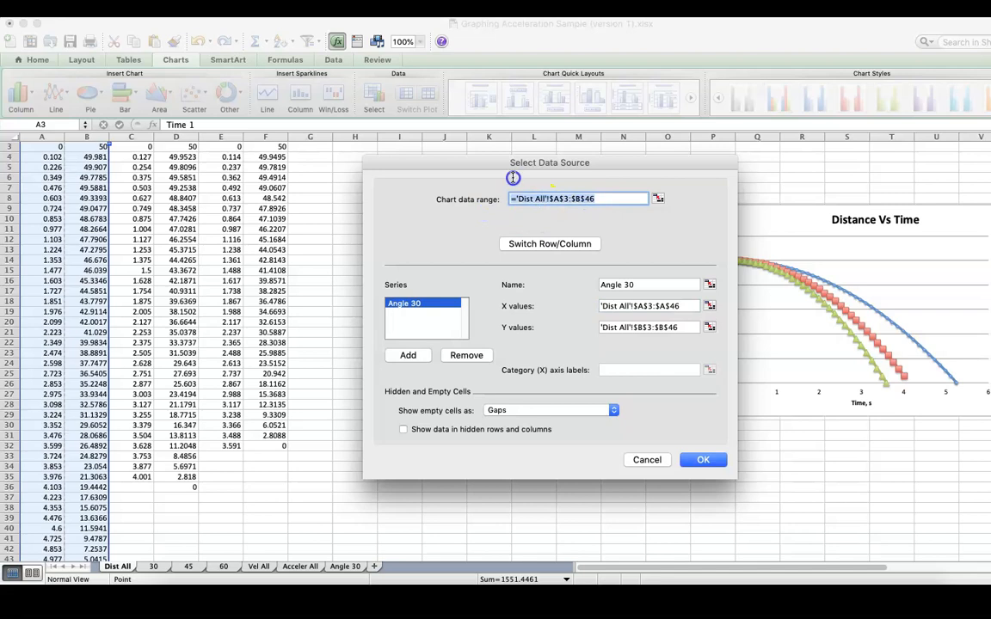
key(BackSpace)
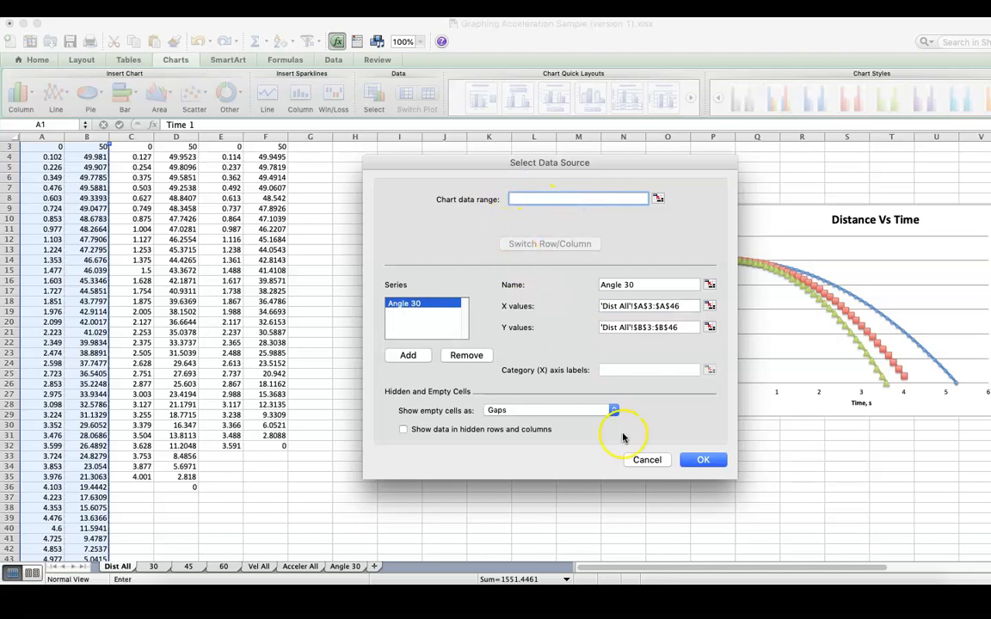
click(702, 460)
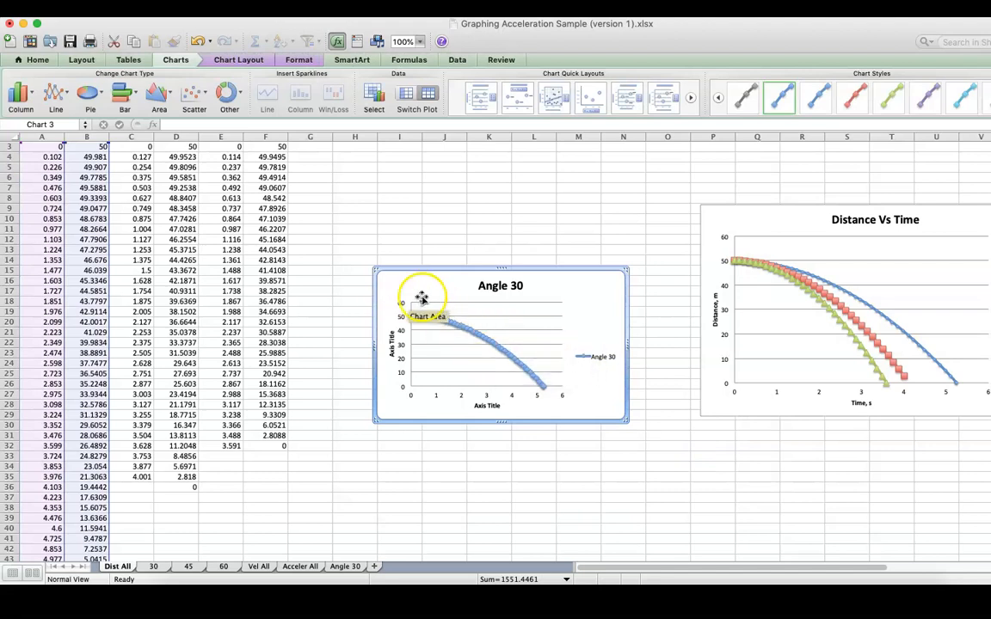
Step: Add a second series named Angle 45 to the new chart, with cells C3:C35 as its X values
click(376, 101)
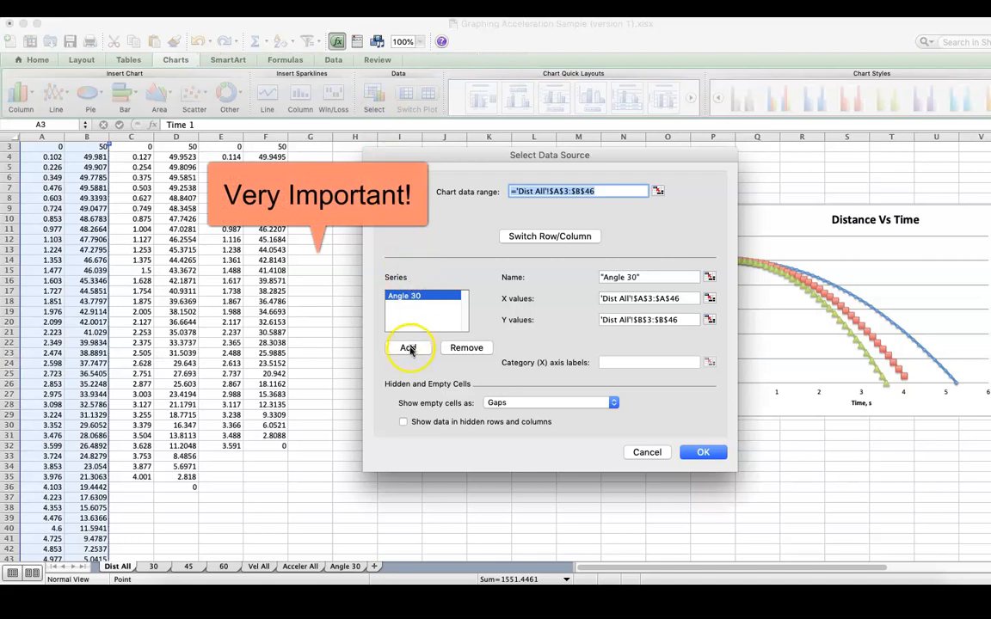
click(411, 347)
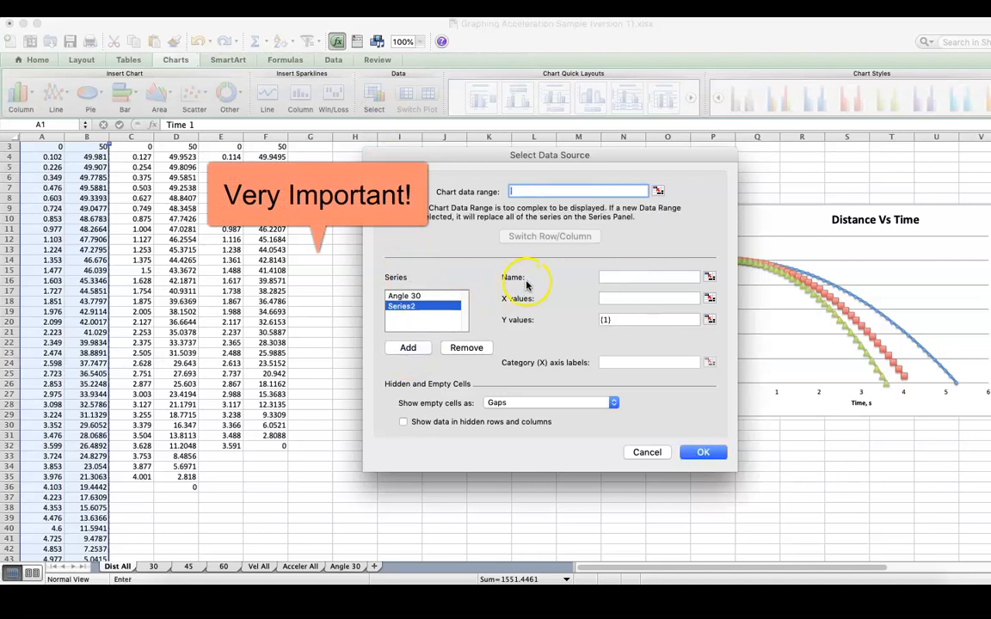
click(628, 278)
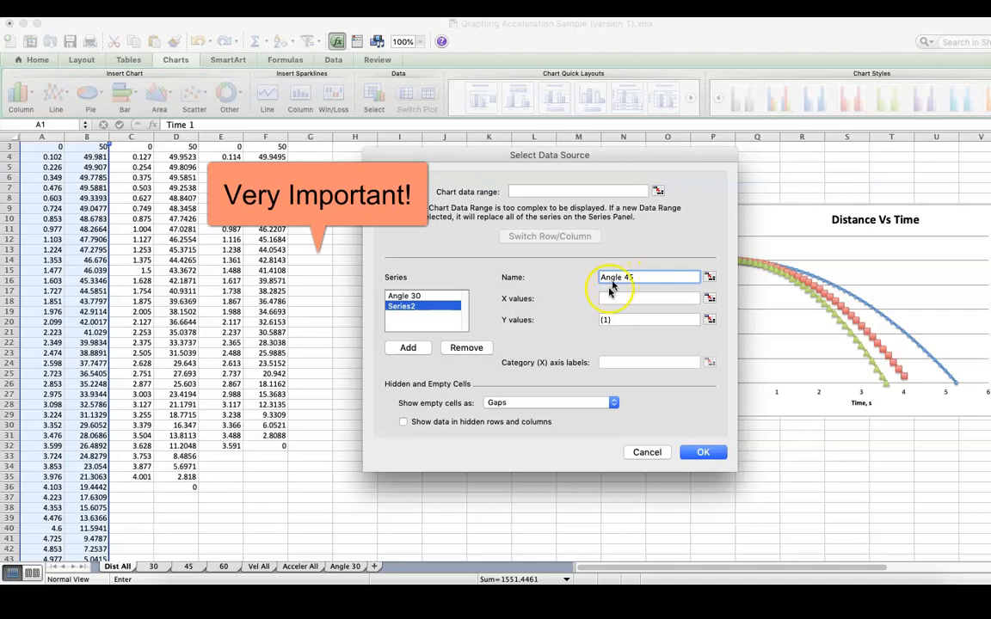
click(710, 299)
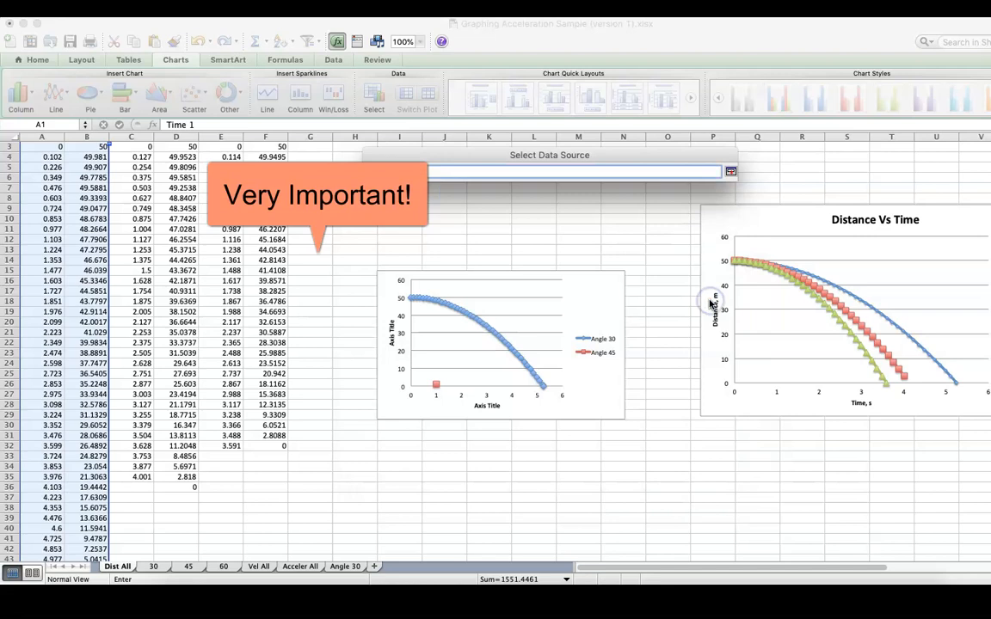
click(139, 147)
drag(142, 157, 141, 477)
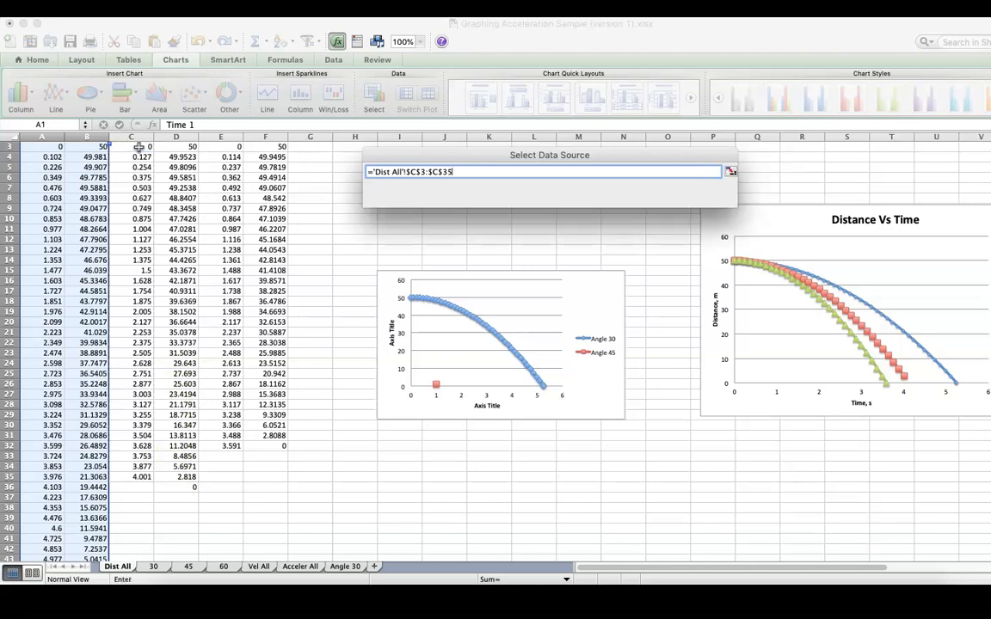
key(Return)
Step: Set the Y values of the Angle 45 series to cells D3:D36 and apply the data source changes
click(627, 320)
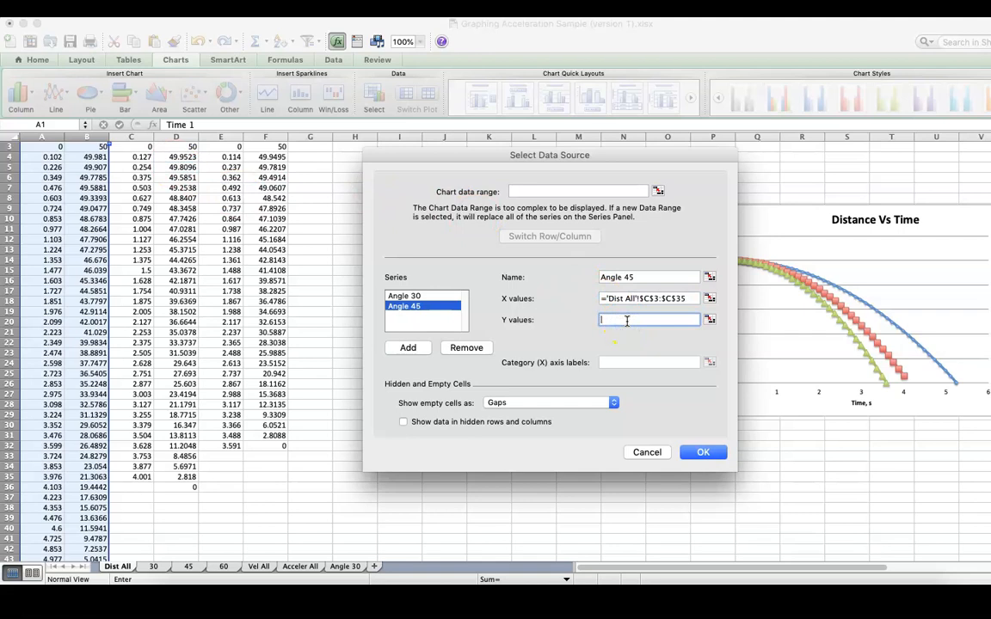
click(710, 320)
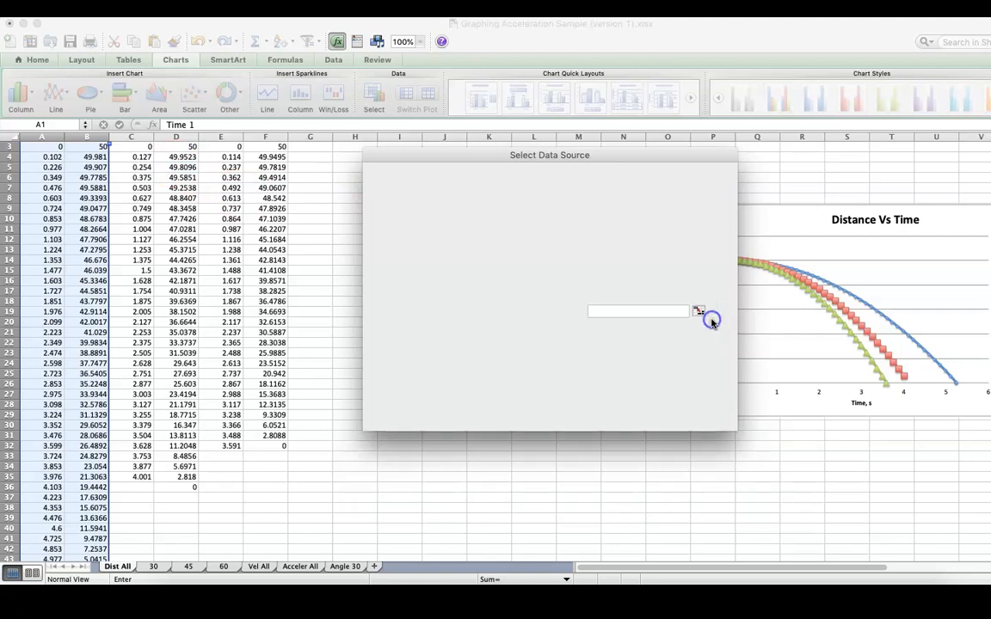
click(177, 146)
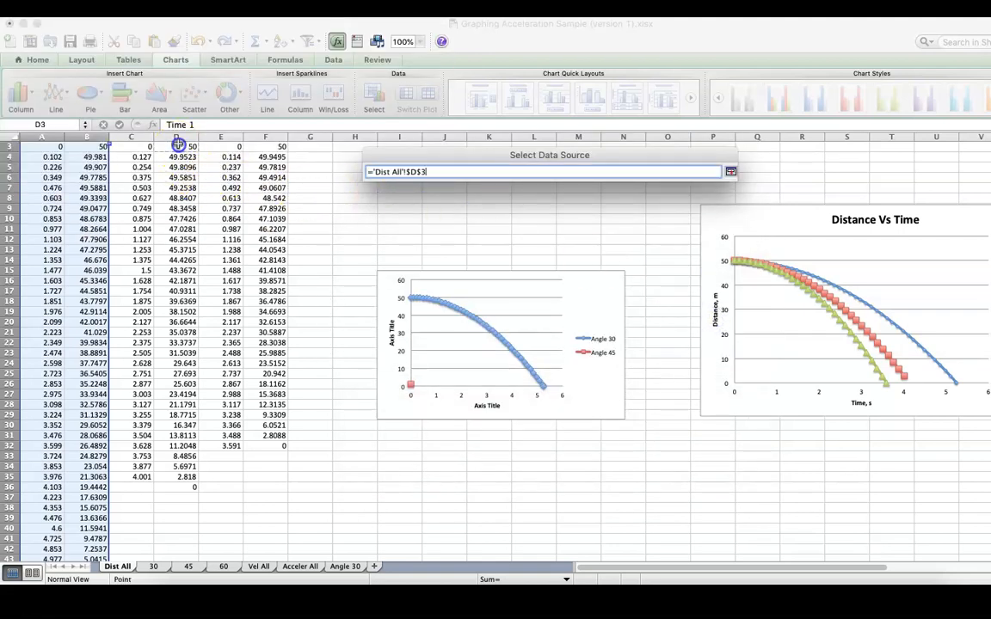
drag(177, 146, 177, 487)
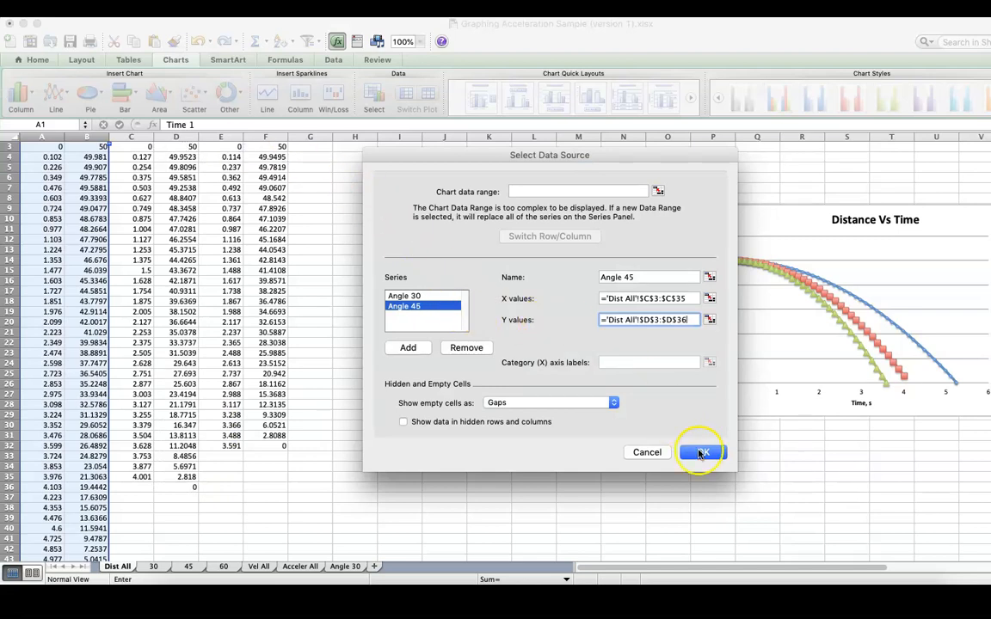
click(701, 454)
click(583, 378)
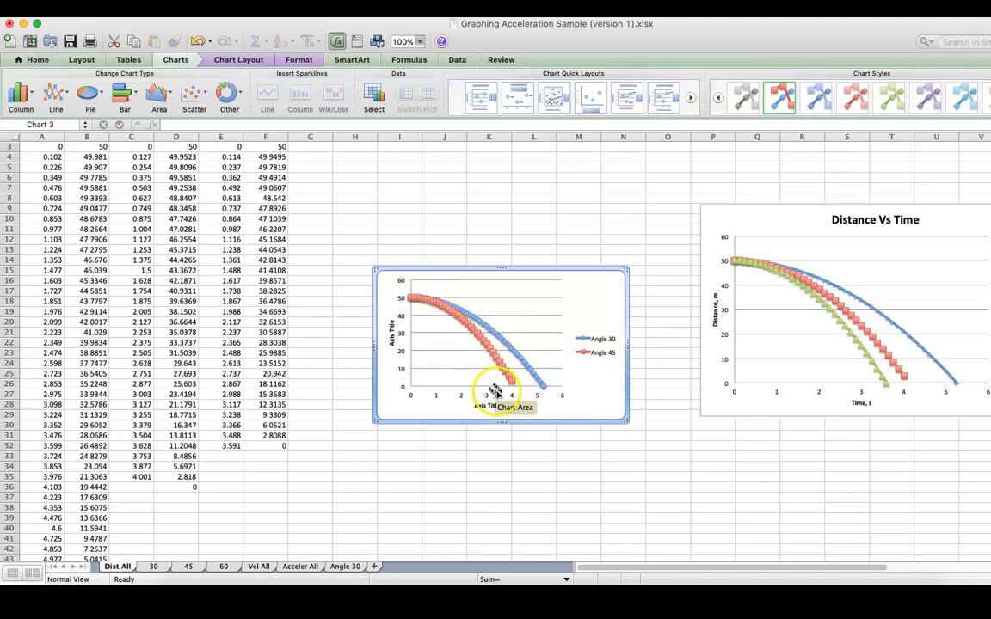
Step: Add a third series named Angle 60 to the new chart, with cells E3:E32 as its X values
click(375, 97)
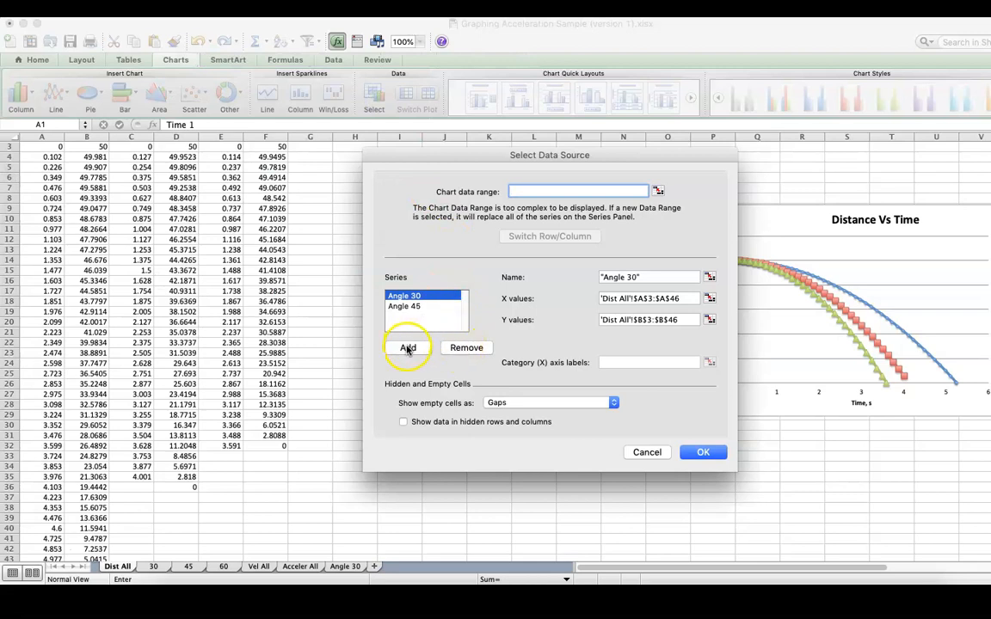
click(408, 348)
click(632, 273)
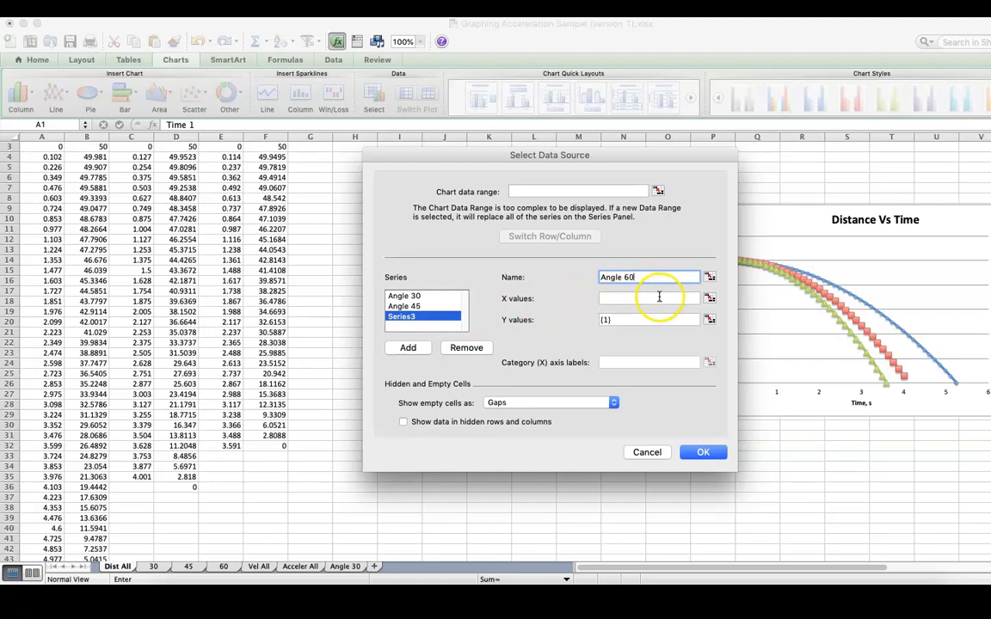
click(710, 301)
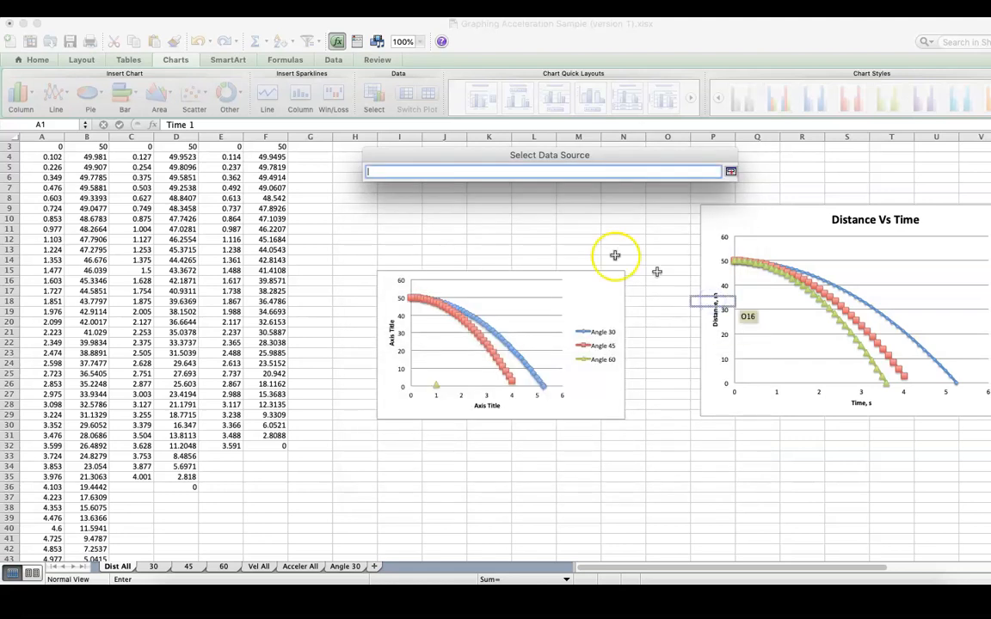
click(229, 148)
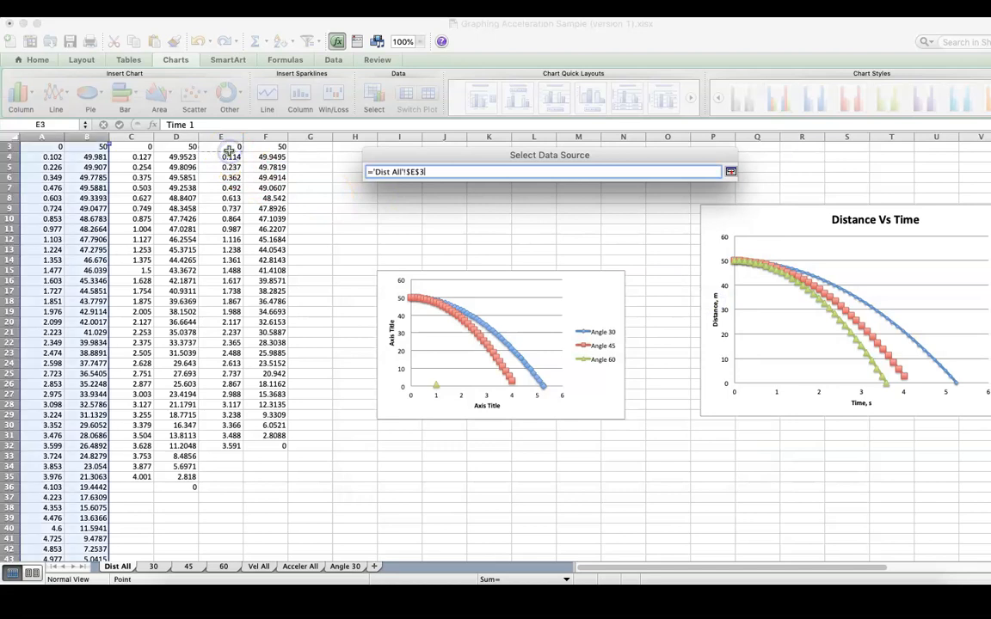
drag(228, 148, 229, 152)
drag(232, 211, 232, 447)
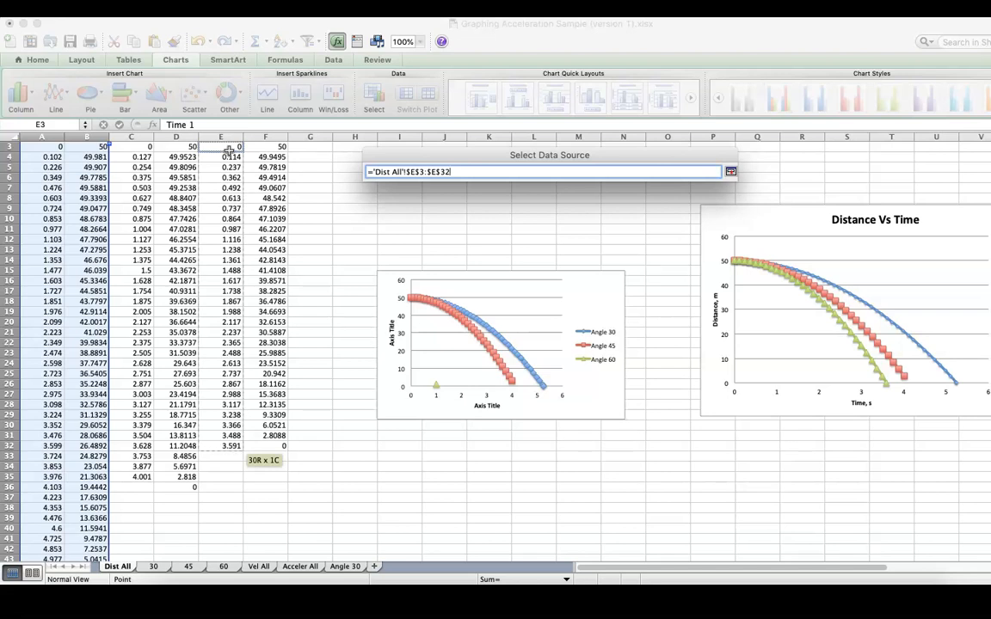
key(Return)
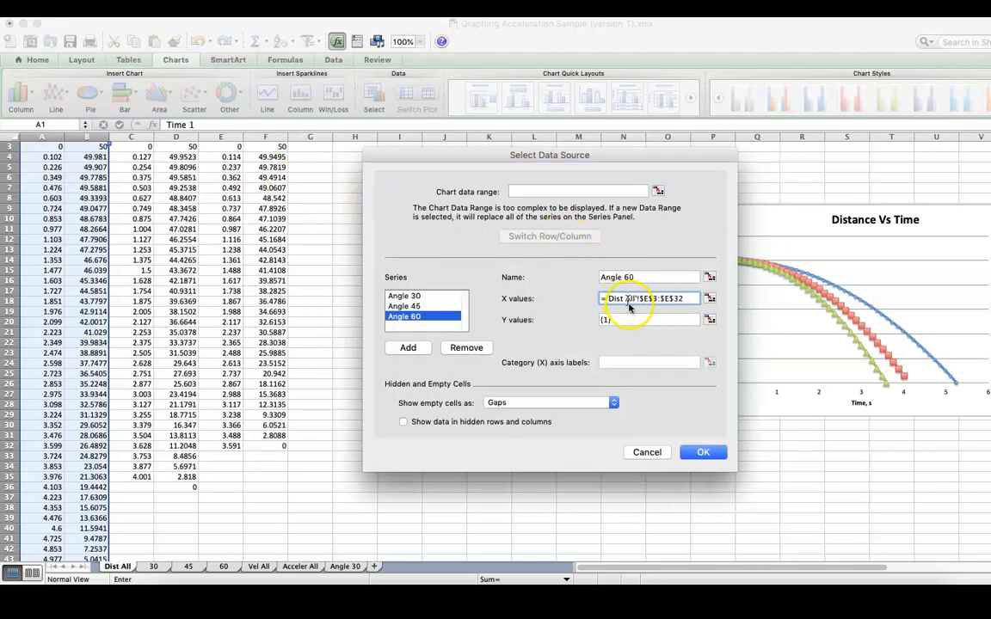
Step: Set the Y values of the Angle 60 series to cells F3:F32 and apply the data source changes
click(633, 319)
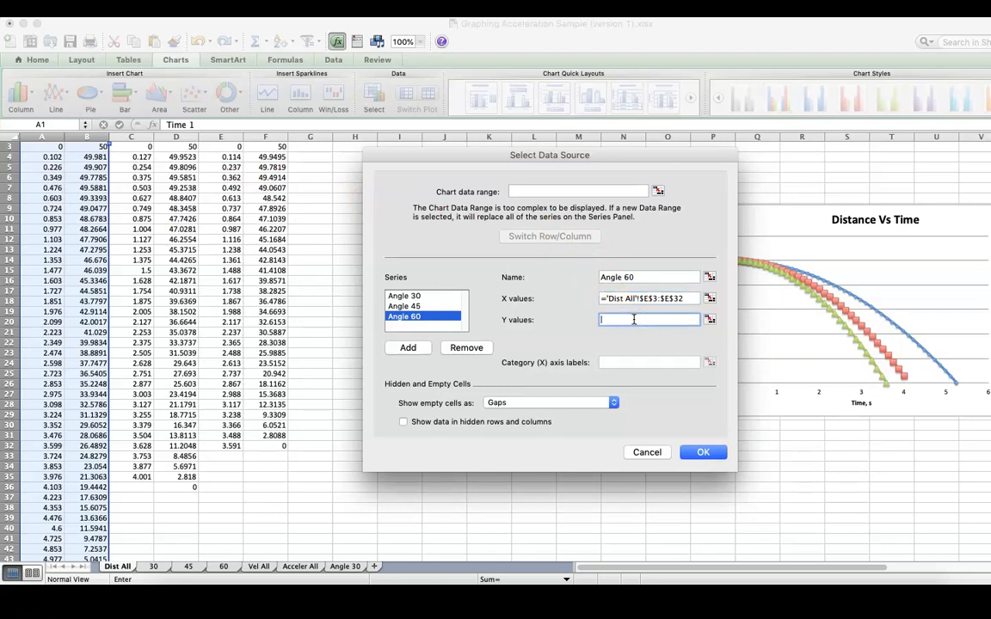
click(711, 319)
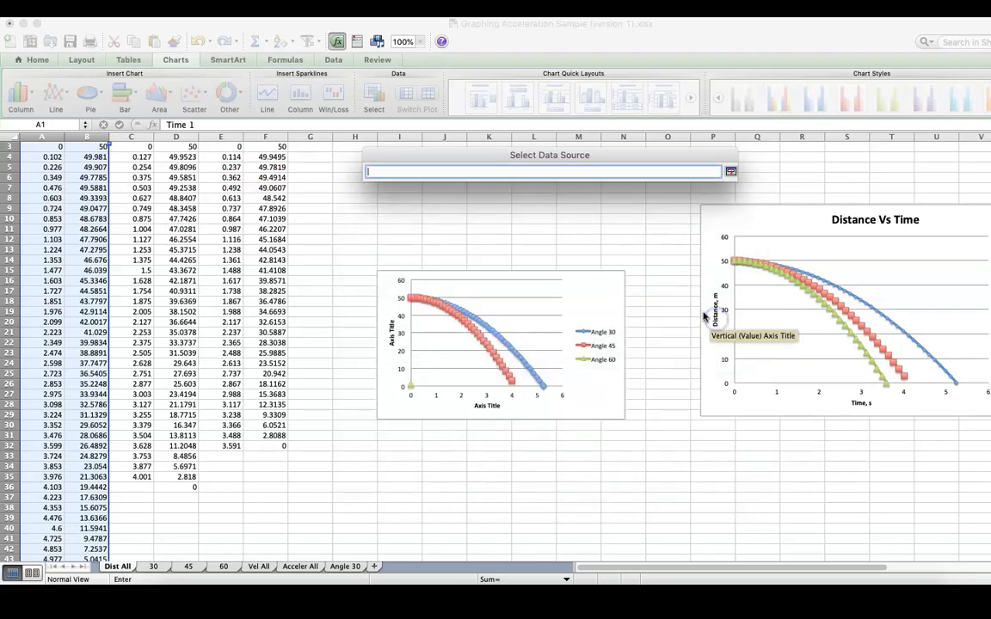
click(272, 151)
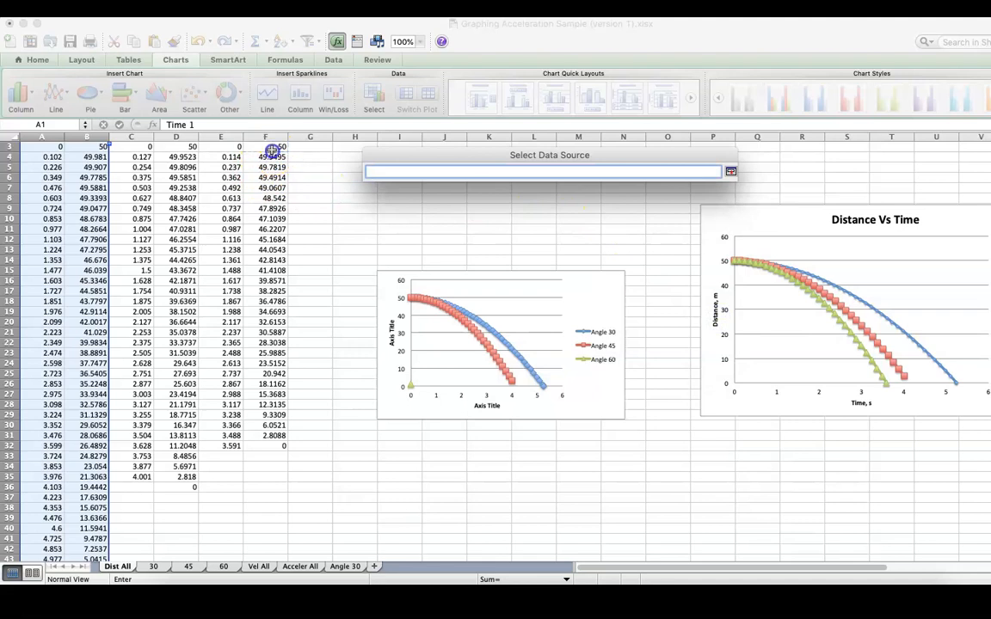
drag(271, 152, 274, 448)
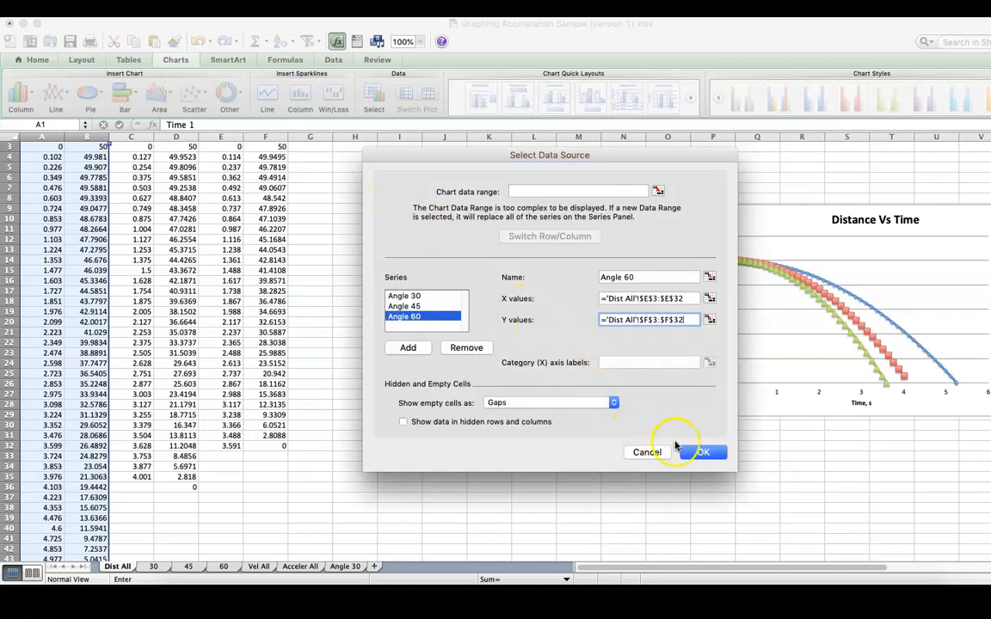
click(693, 453)
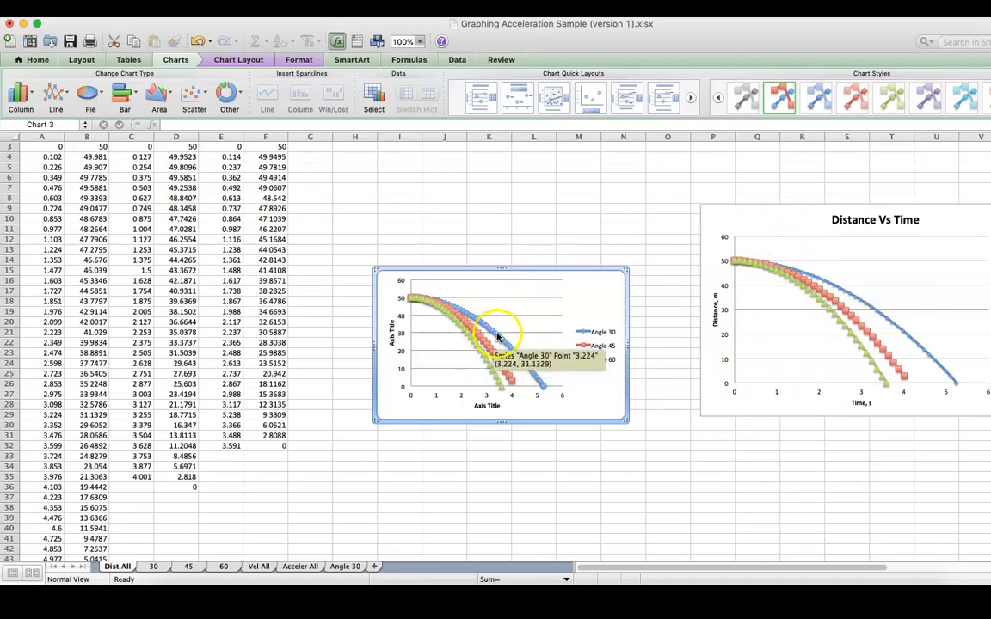
Step: Review the velocity chart on Vel All and the data on sheet 30, and return to the distance charts on Dist All
click(265, 570)
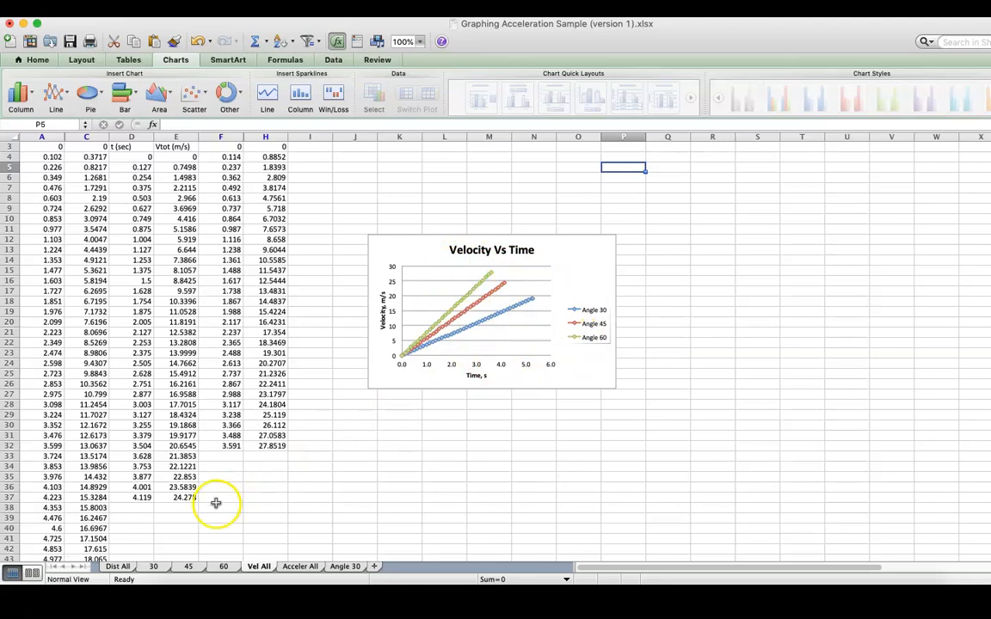
click(153, 566)
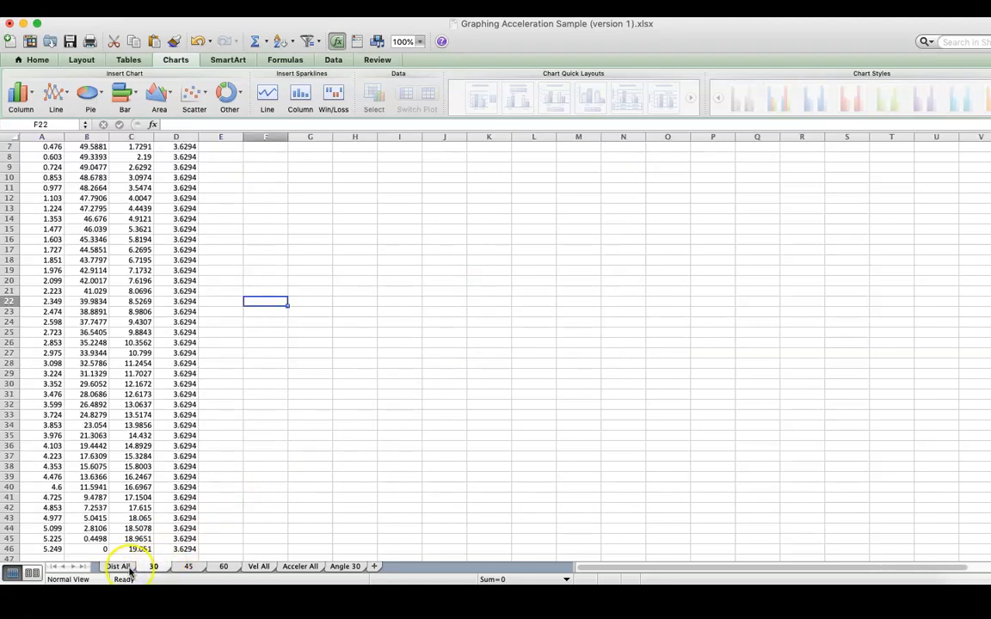
click(118, 567)
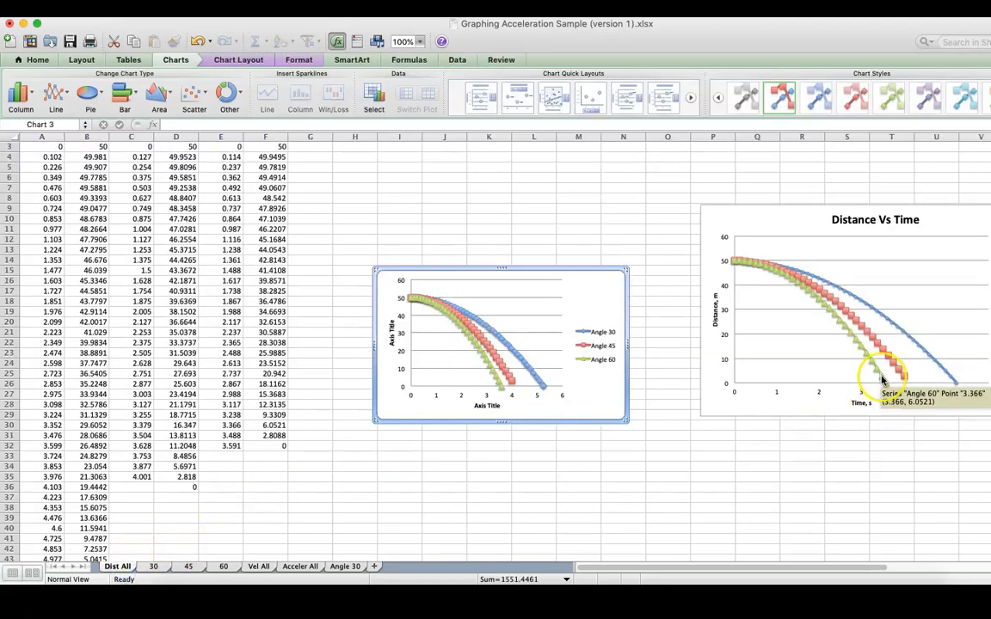